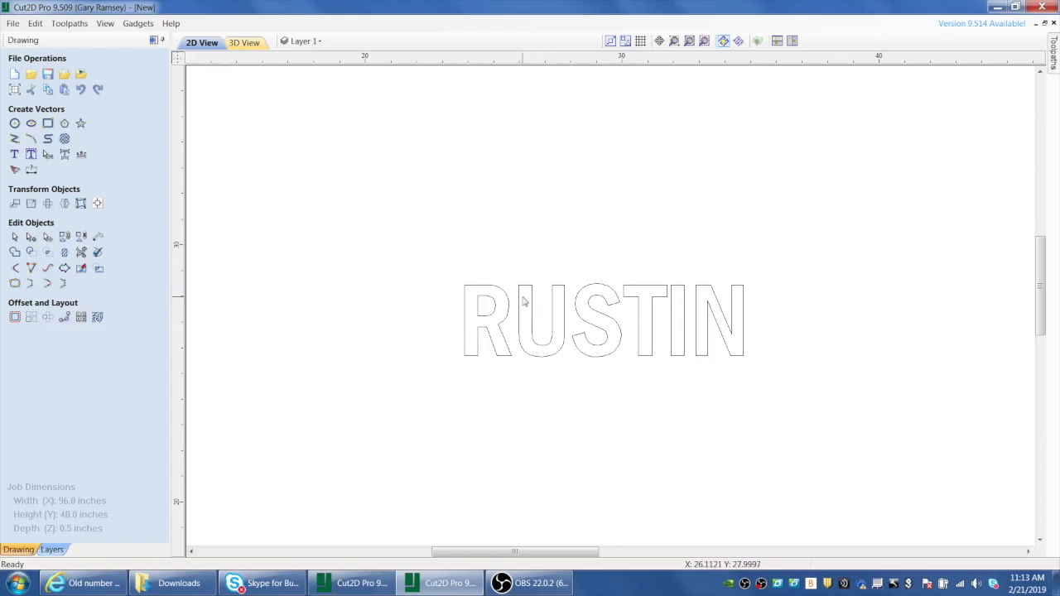
Convert the whole lettering from a text object to curves so each letter outline can be selected separately
click(530, 303)
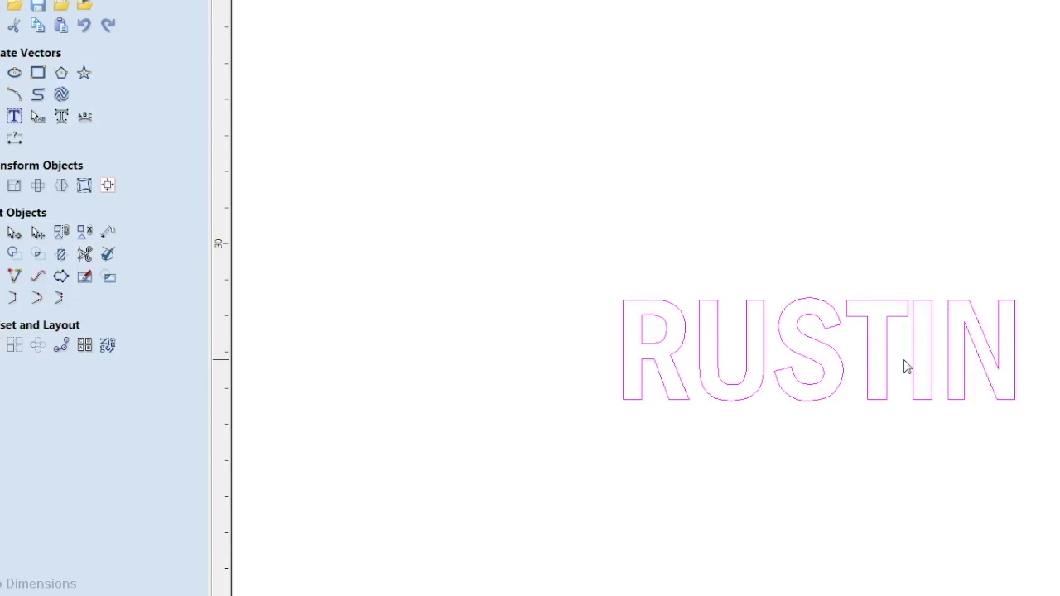
click(823, 276)
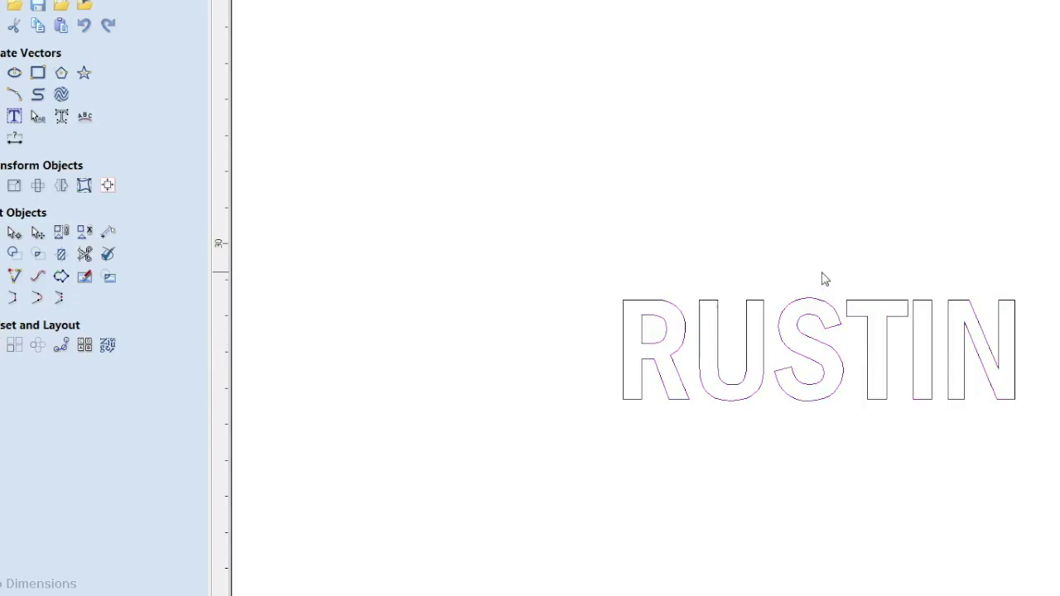
click(765, 338)
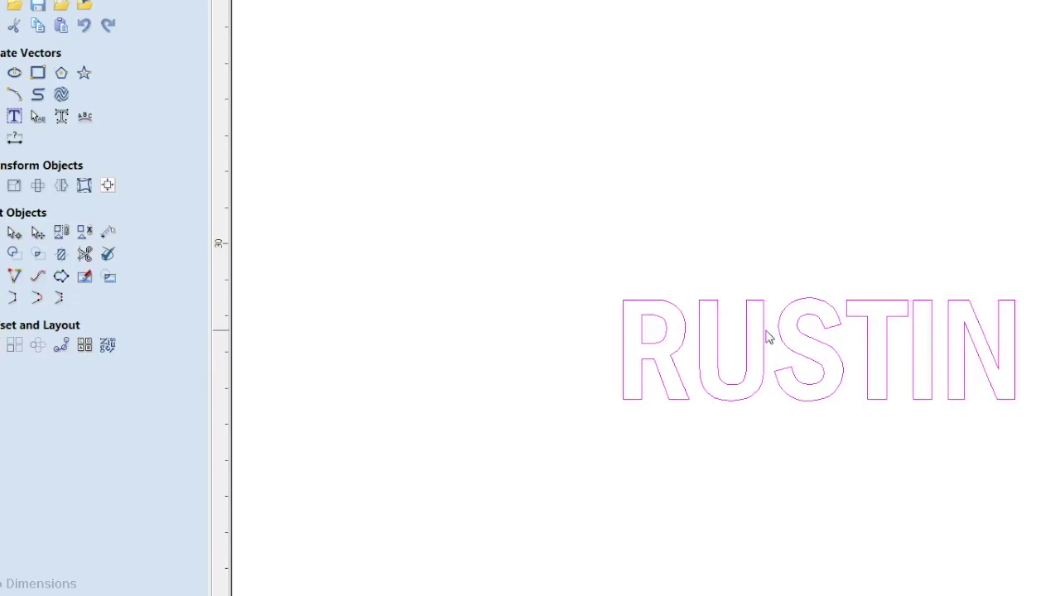
right_click(811, 345)
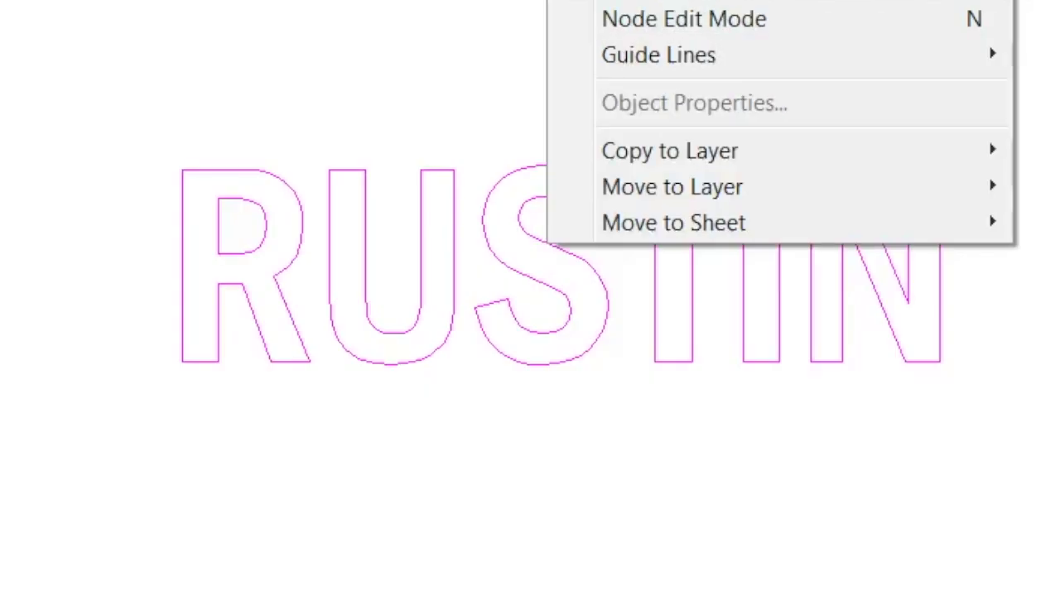
click(510, 336)
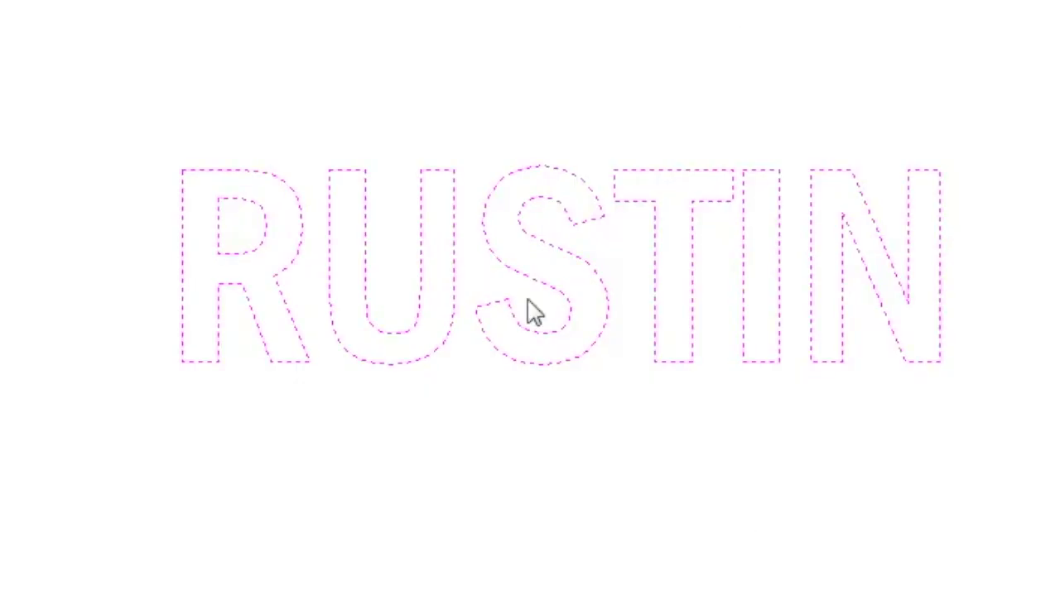
Select the N, I and T one at a time to check that each letter is a separate vector
click(946, 290)
click(879, 247)
click(780, 284)
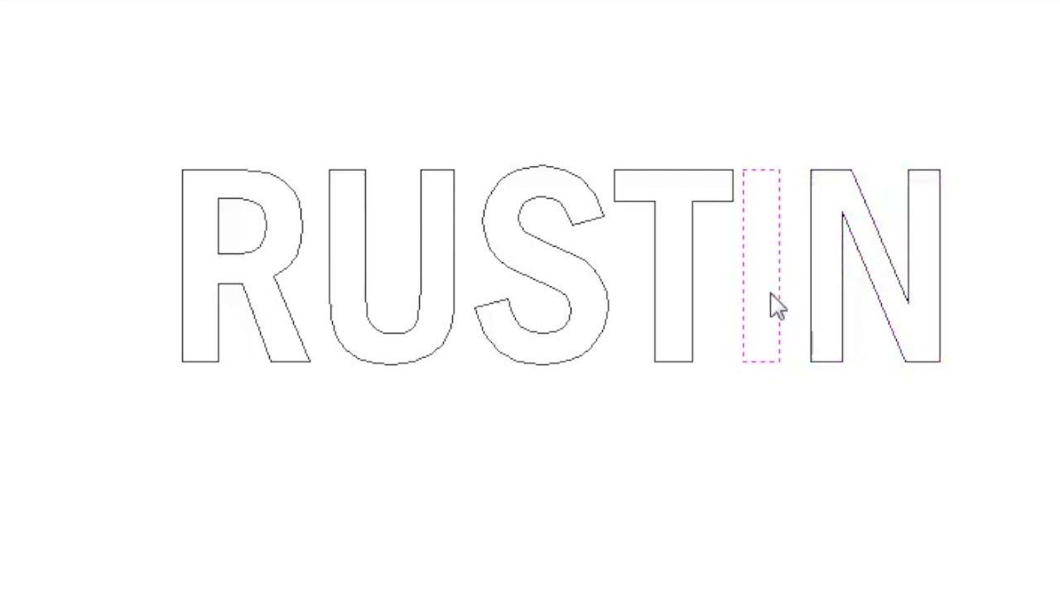
click(658, 308)
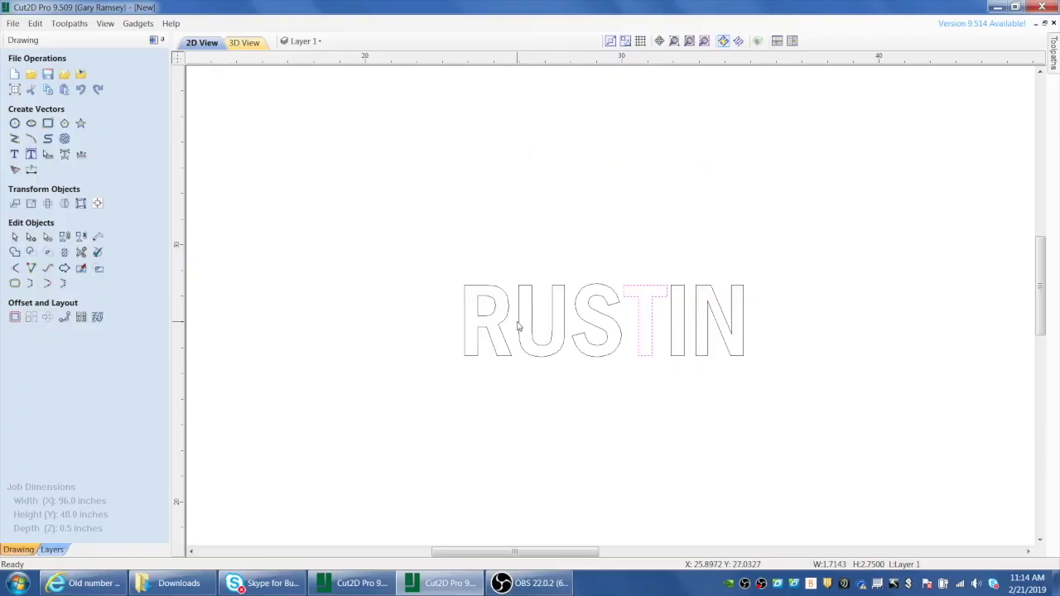
Nudge the U left until its edge slightly overlaps the bowl and leg of the R
click(522, 316)
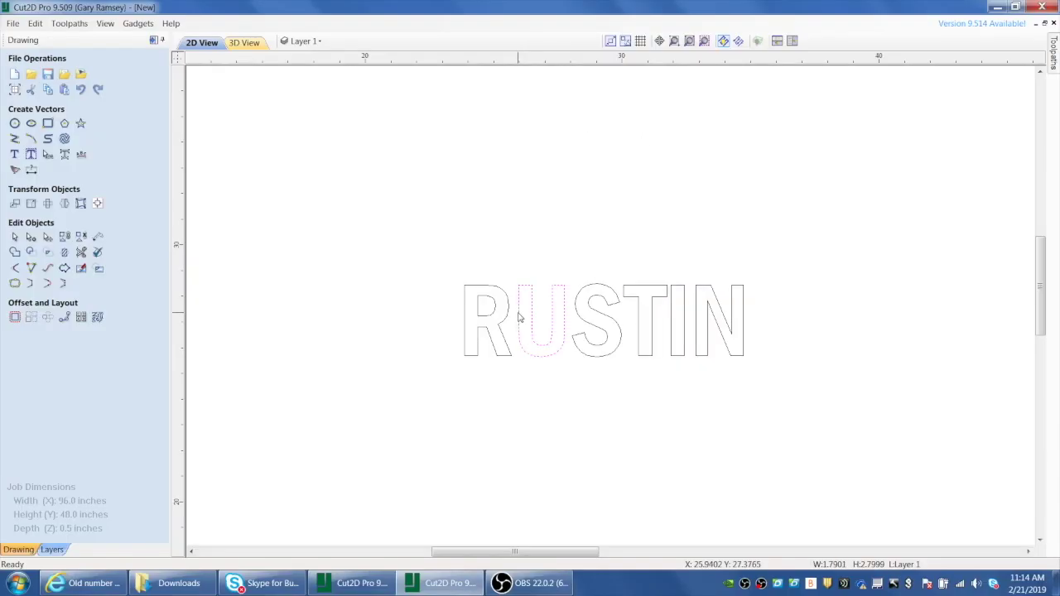
scroll(535, 355, up, 3)
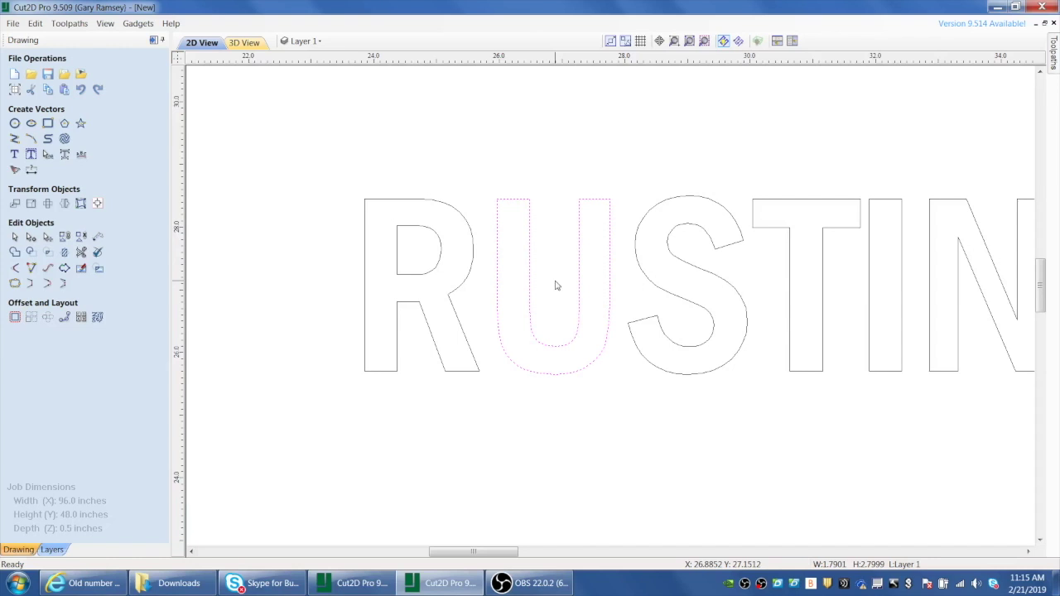
key(Left)
key(Left)
key(Left)
key(Left)
key(Left)
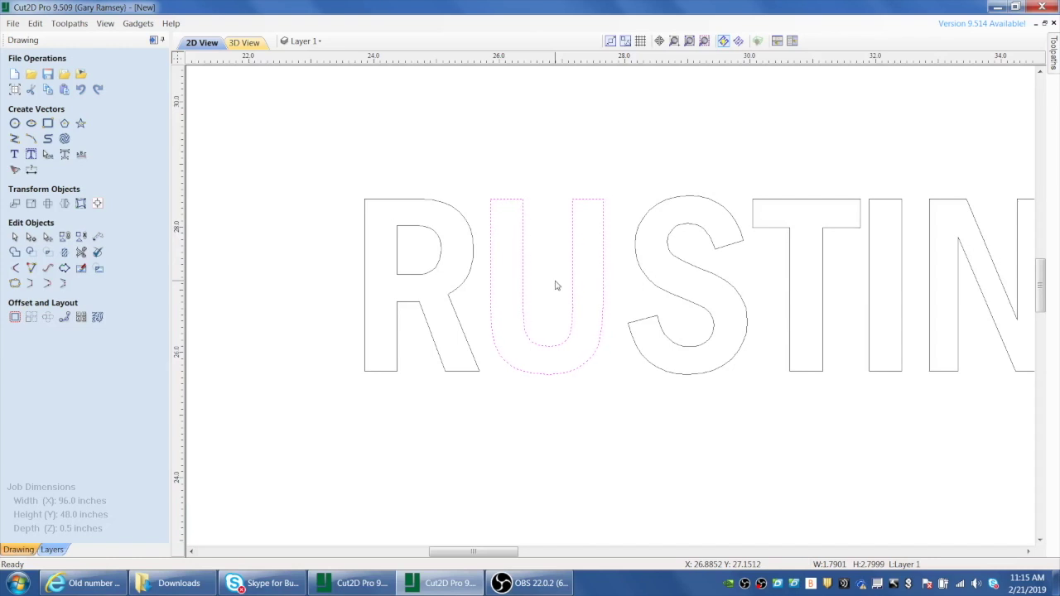
key(Left)
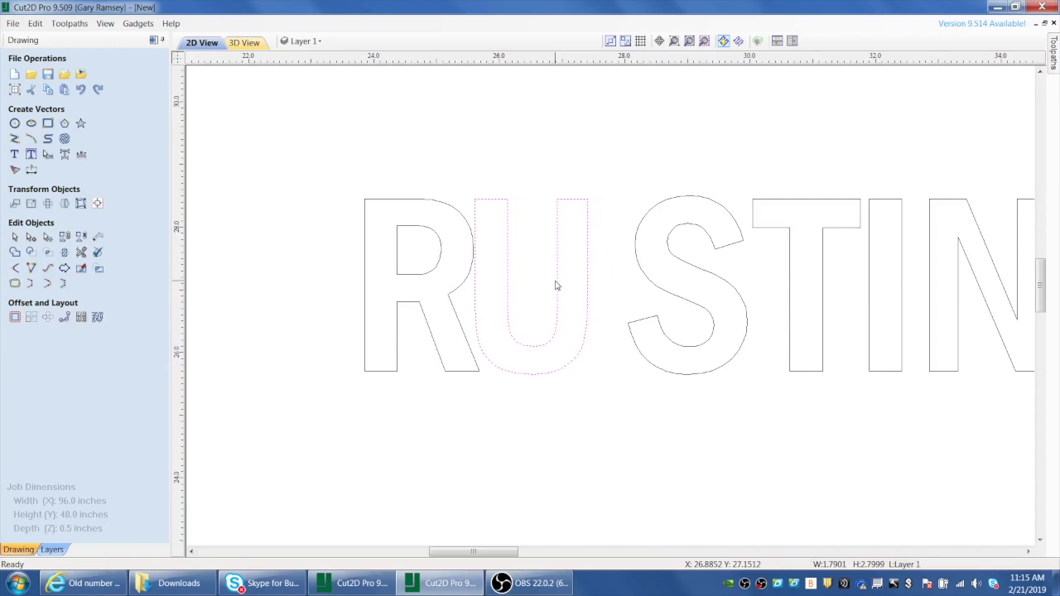
key(Left)
key(Right)
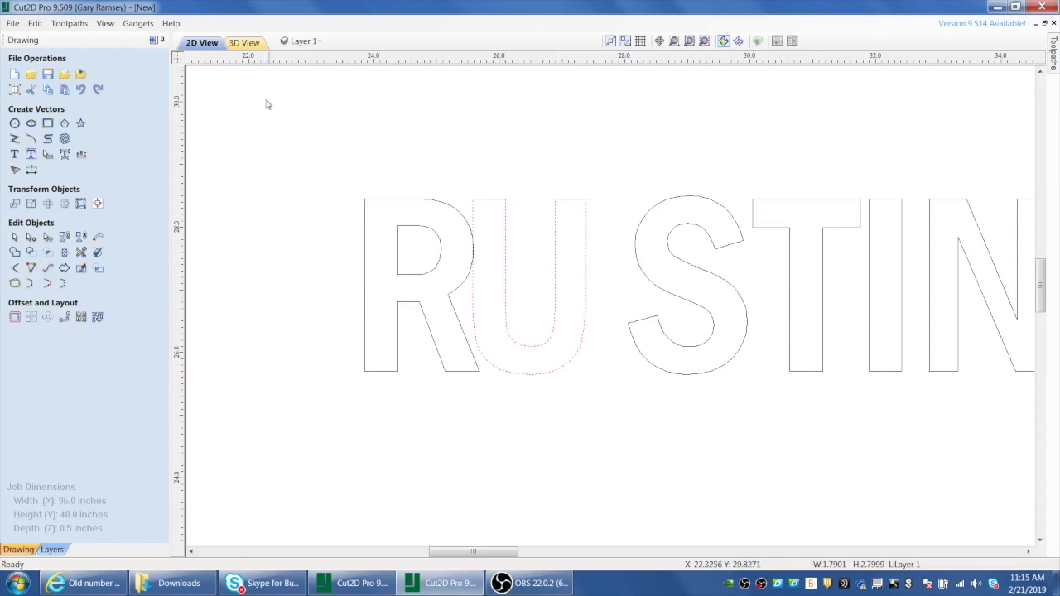
Inspect the overlap between the R and the U, and weld both outer outlines into one vector
scroll(482, 262, up, 5)
scroll(485, 261, up, 3)
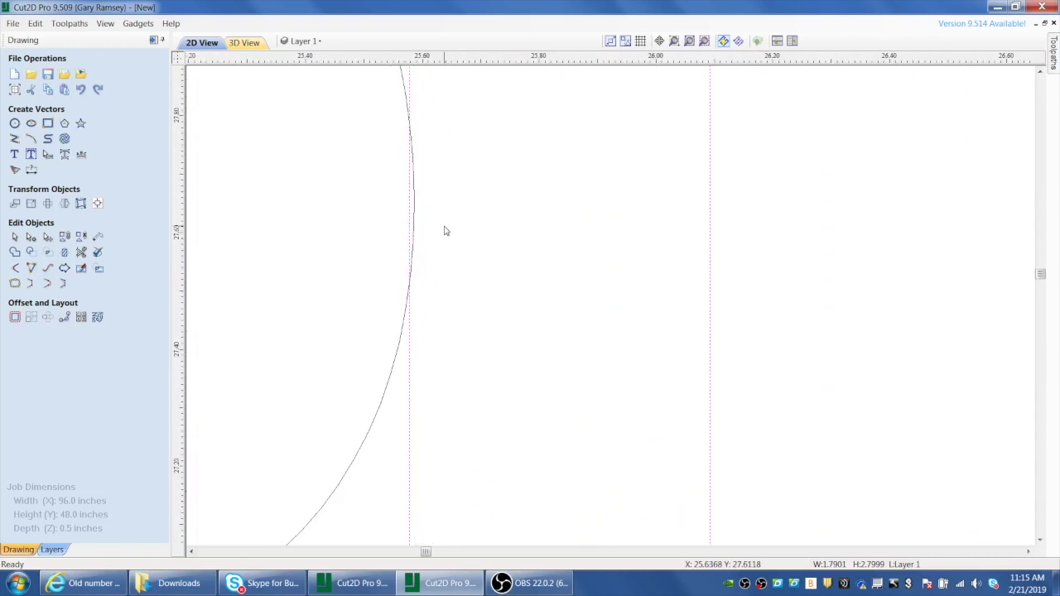
scroll(528, 225, down, 7)
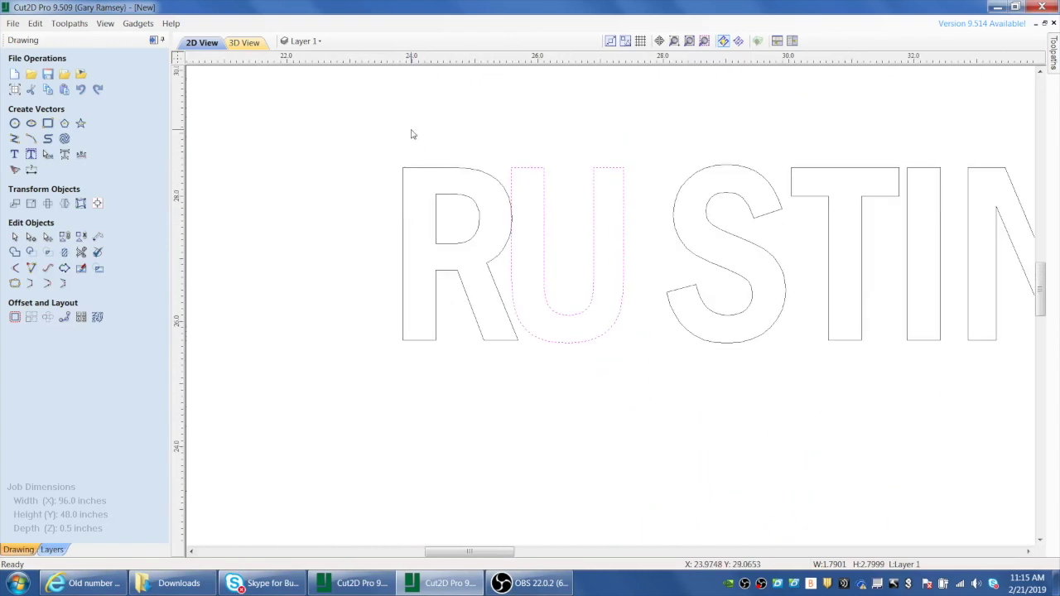
click(444, 169)
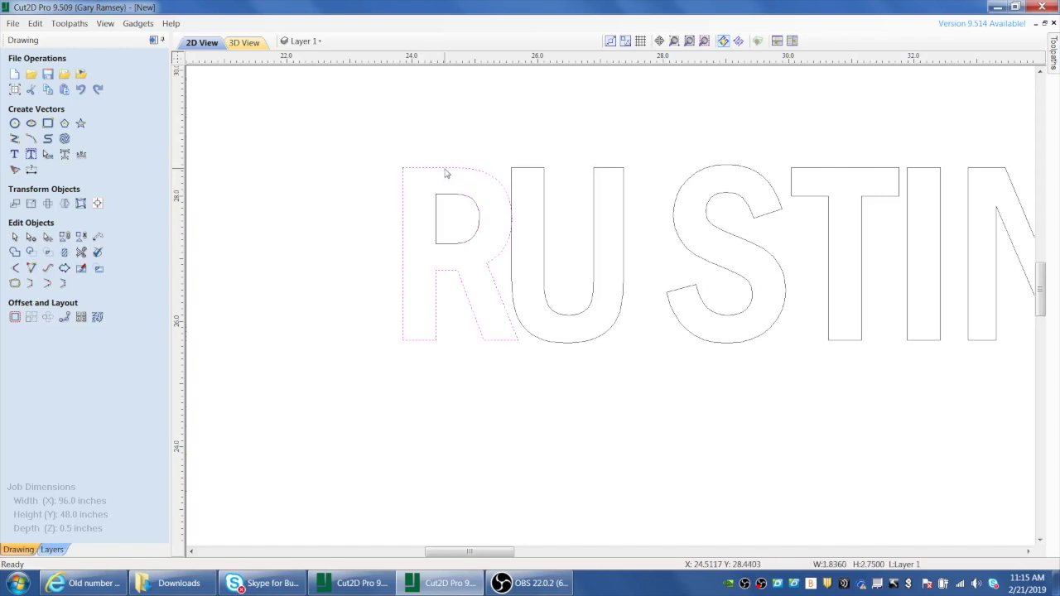
shift+click(532, 169)
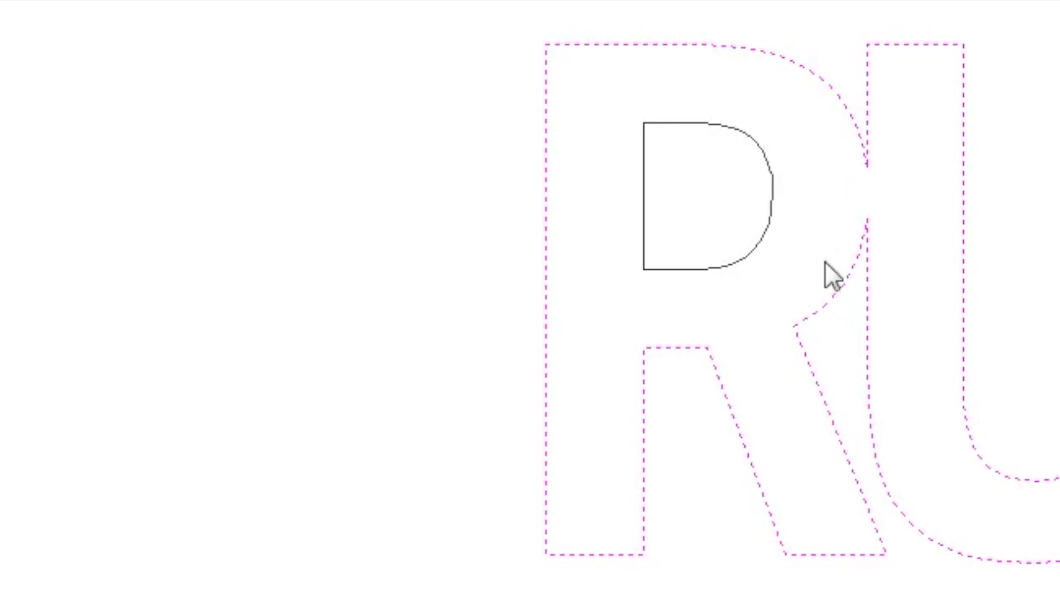
key(Escape)
Nudge the S left until it overlaps the side of the U
click(717, 207)
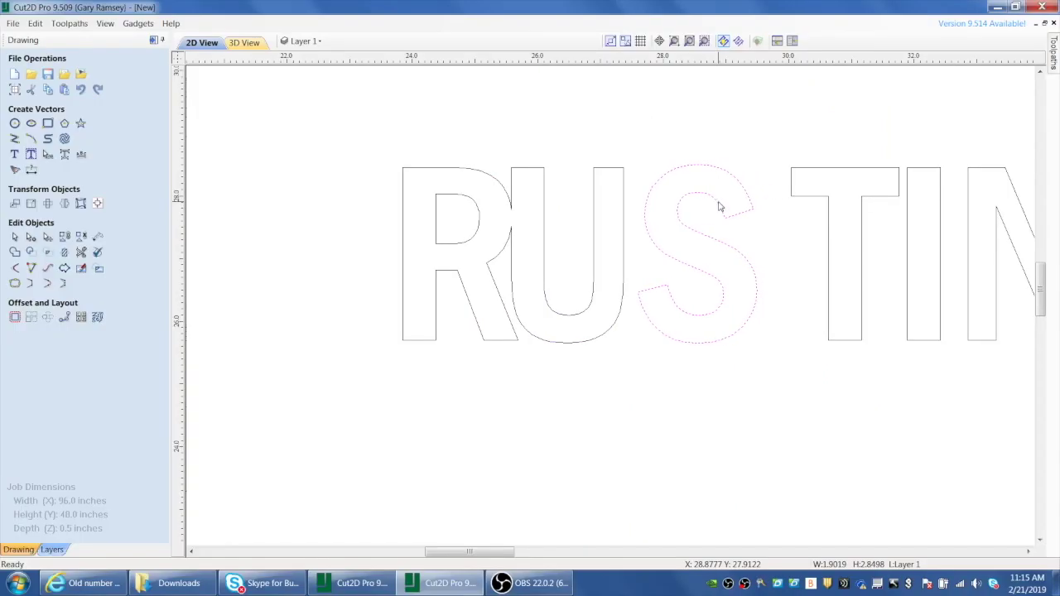
key(Left)
key(Left)
key(Left)
key(Left)
key(Left)
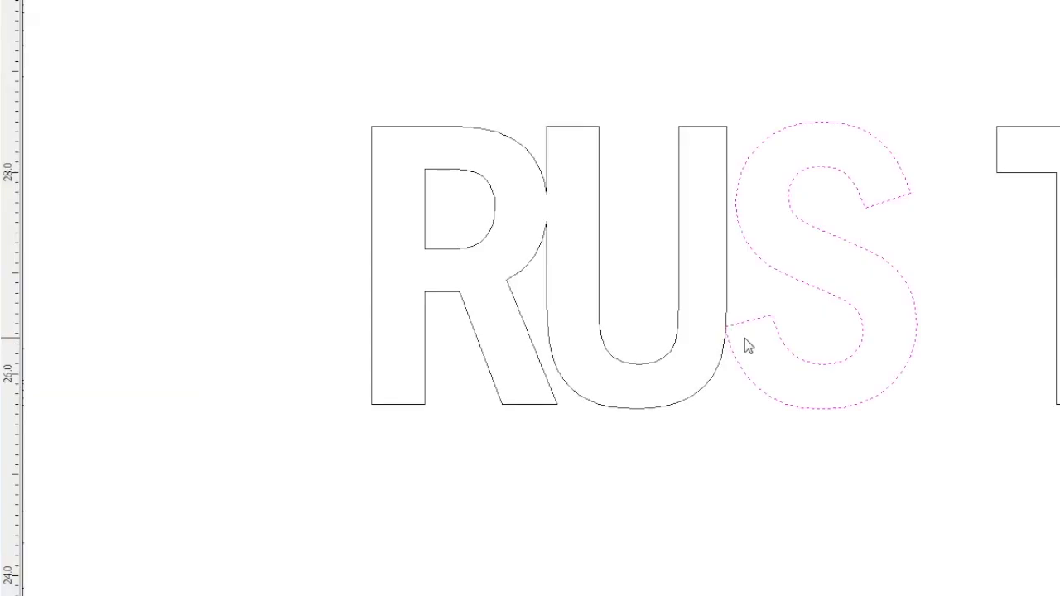
key(Left)
key(Left)
key(Left)
key(Left)
Weld the joined R-U outline and the overlapping S into a single vector
click(539, 166)
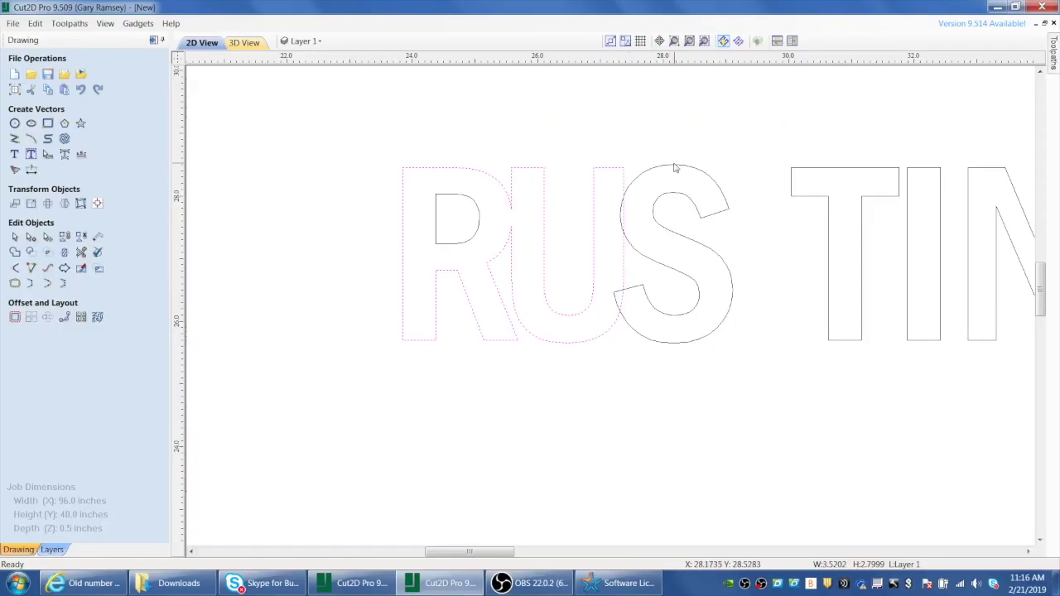
shift+click(808, 126)
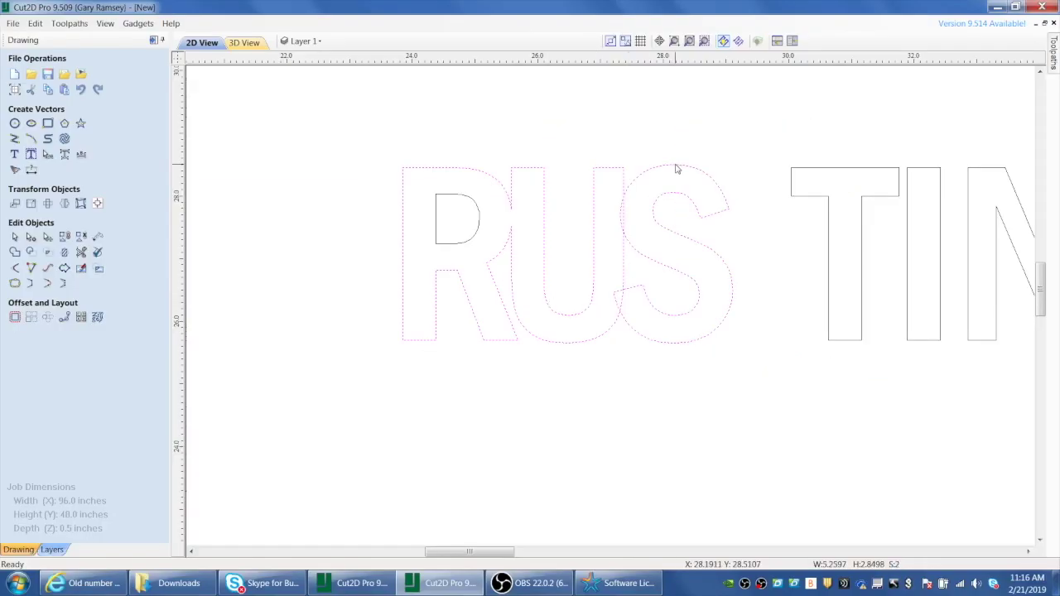
click(15, 252)
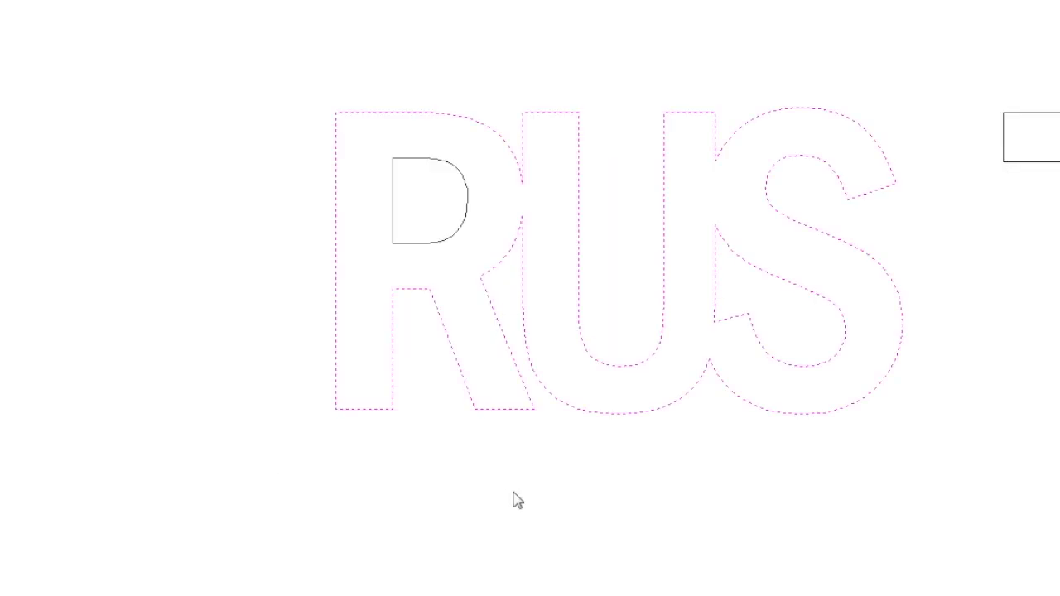
click(554, 484)
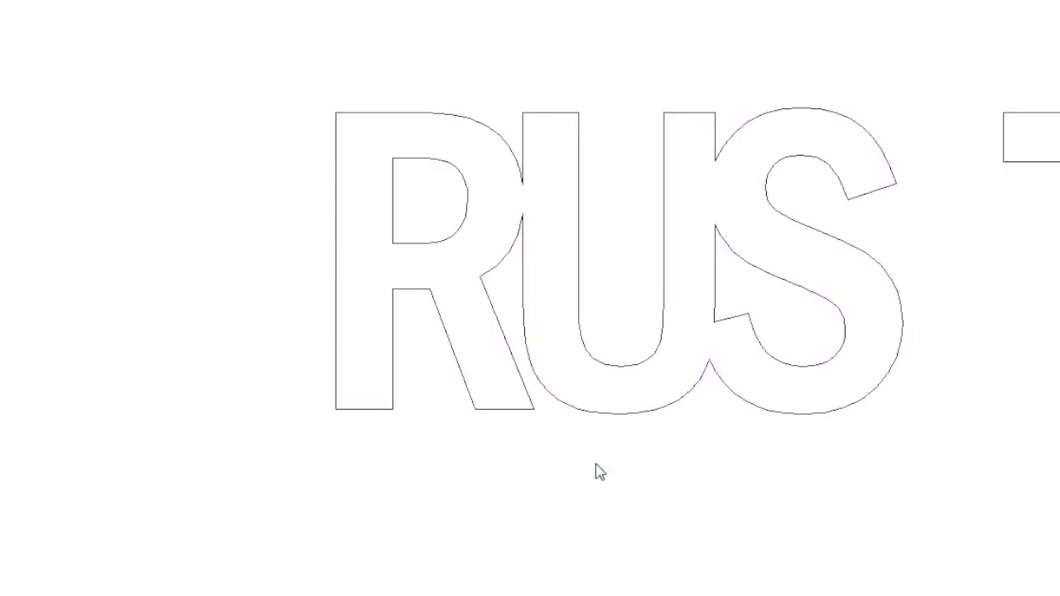
click(1057, 162)
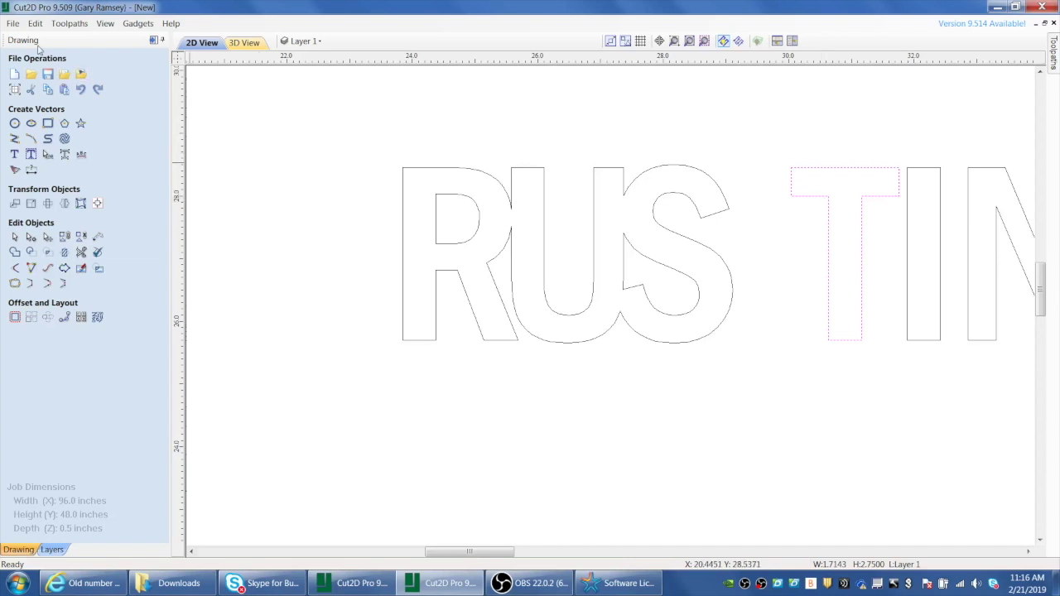
Undo the welds, the nudges of the S and U, and the conversion of the lettering to curves
key(ctrl+z)
key(ctrl+z)
key(ctrl+z)
key(ctrl+z)
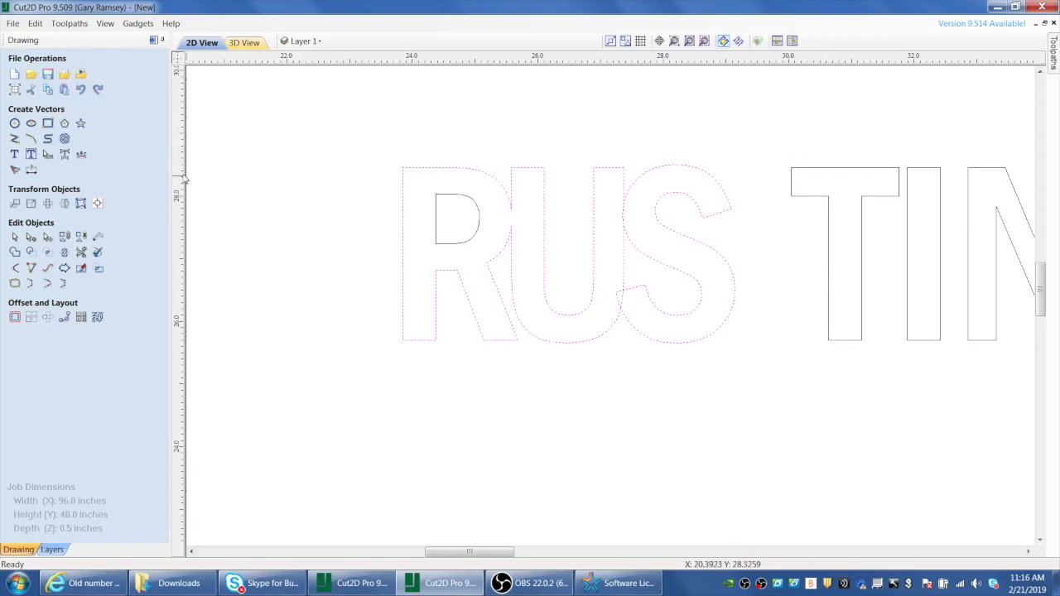
key(ctrl+z)
key(ctrl+z)
key(ctrl+z)
key(ctrl+z)
key(ctrl+z)
key(ctrl+z)
key(ctrl+z)
key(ctrl+z)
key(ctrl+z)
key(ctrl+z)
key(ctrl+z)
key(ctrl+z)
key(ctrl+z)
key(ctrl+z)
key(ctrl+z)
key(ctrl+z)
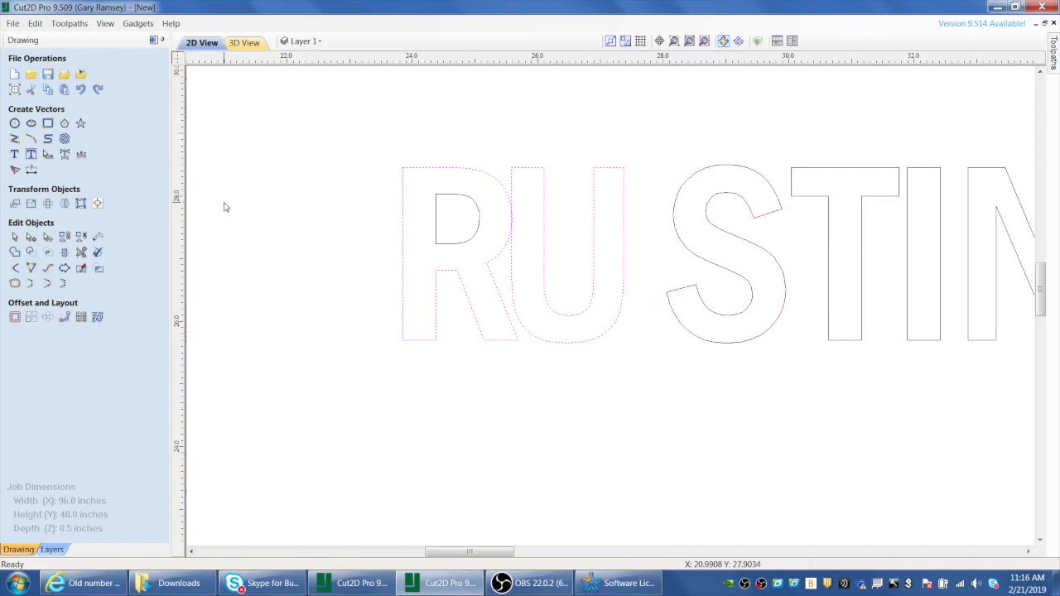
key(ctrl+z)
key(ctrl+z)
key(ctrl+z)
key(ctrl+z)
key(ctrl+z)
key(ctrl+z)
key(ctrl+z)
key(ctrl+z)
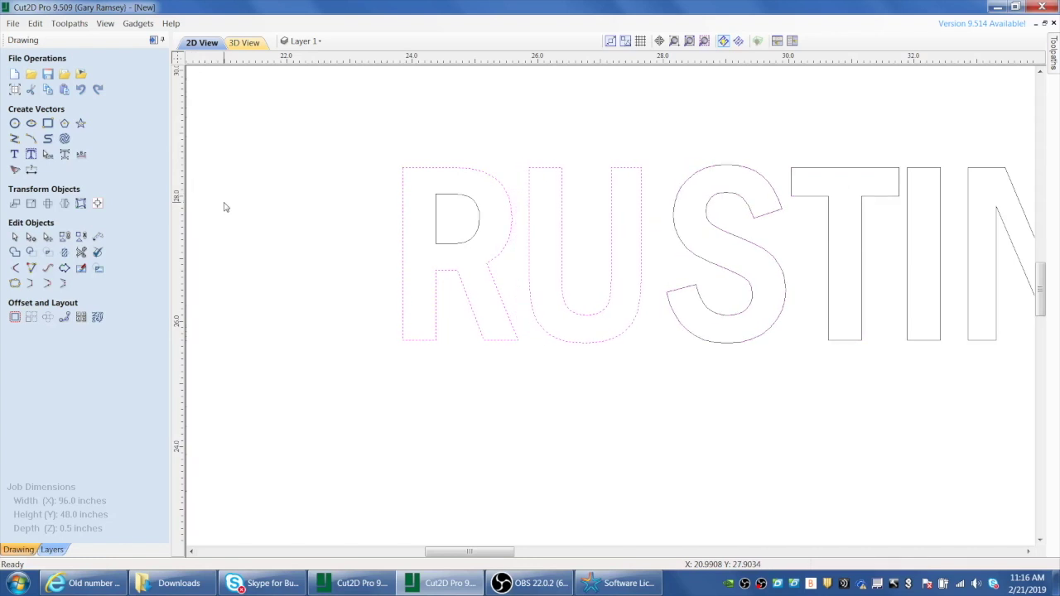
key(ctrl+z)
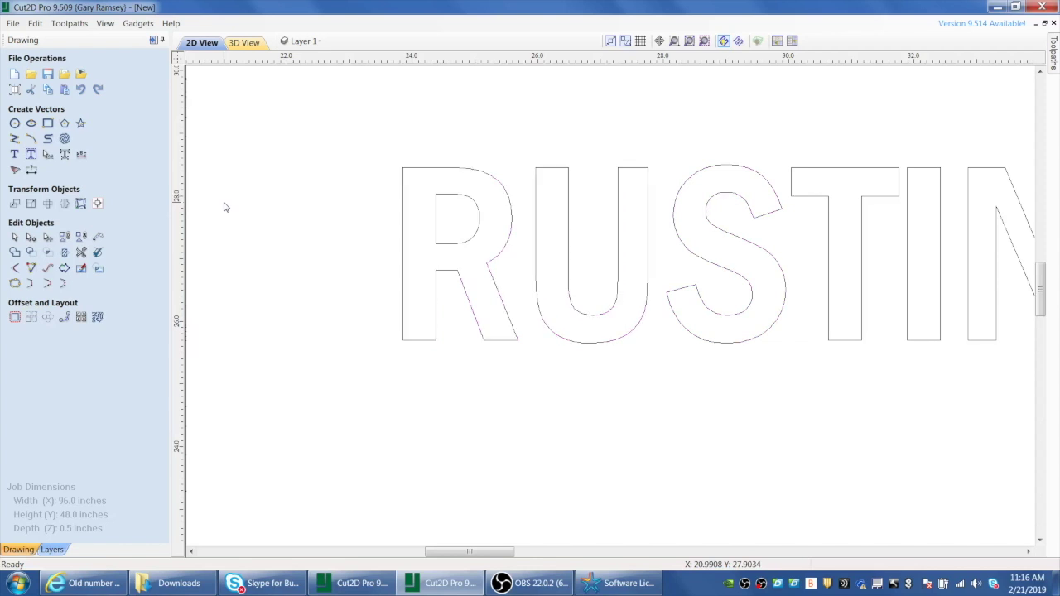
Select the entire lettering and convert it to curves
scroll(460, 250, down, 1)
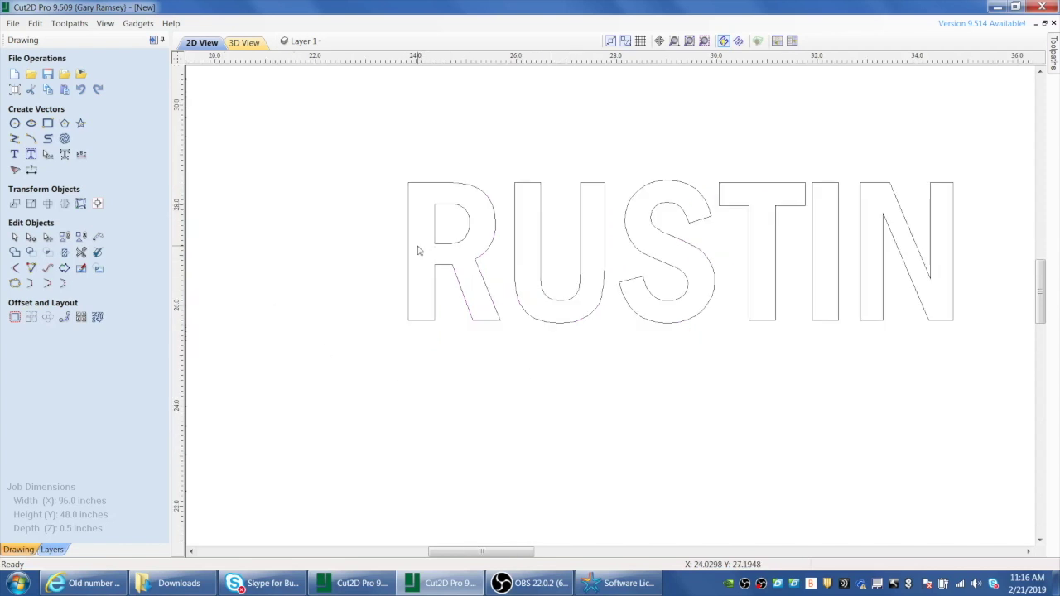
click(539, 199)
drag(403, 140, 999, 391)
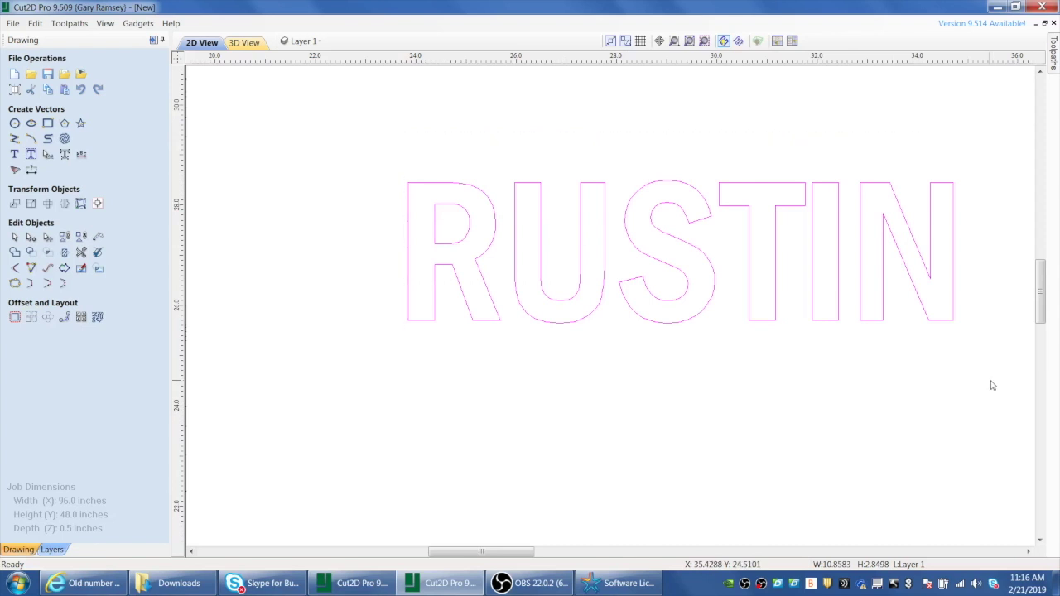
right_click(626, 233)
click(620, 208)
right_click(603, 205)
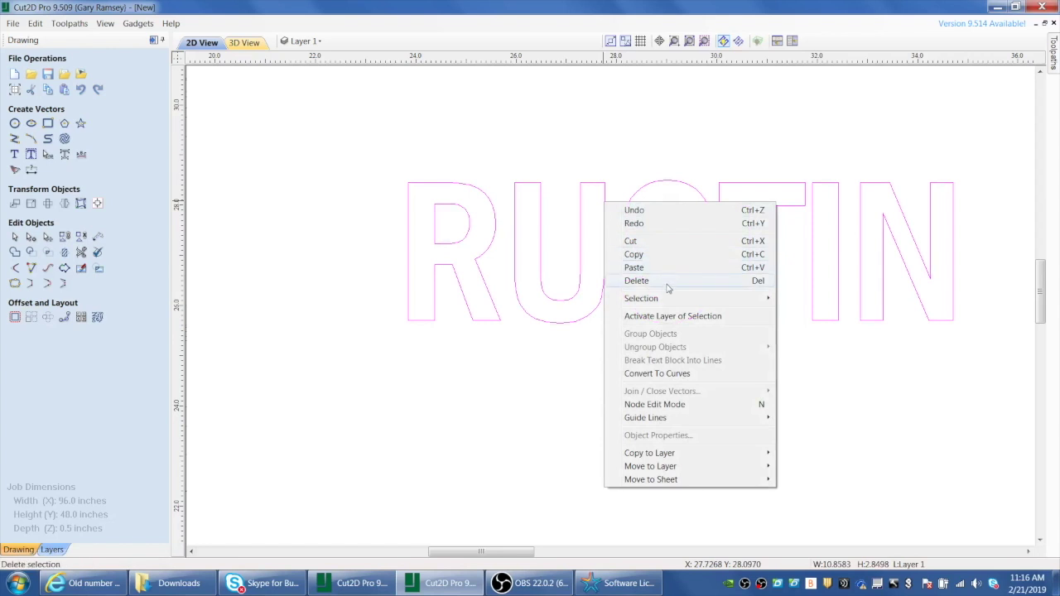
click(534, 233)
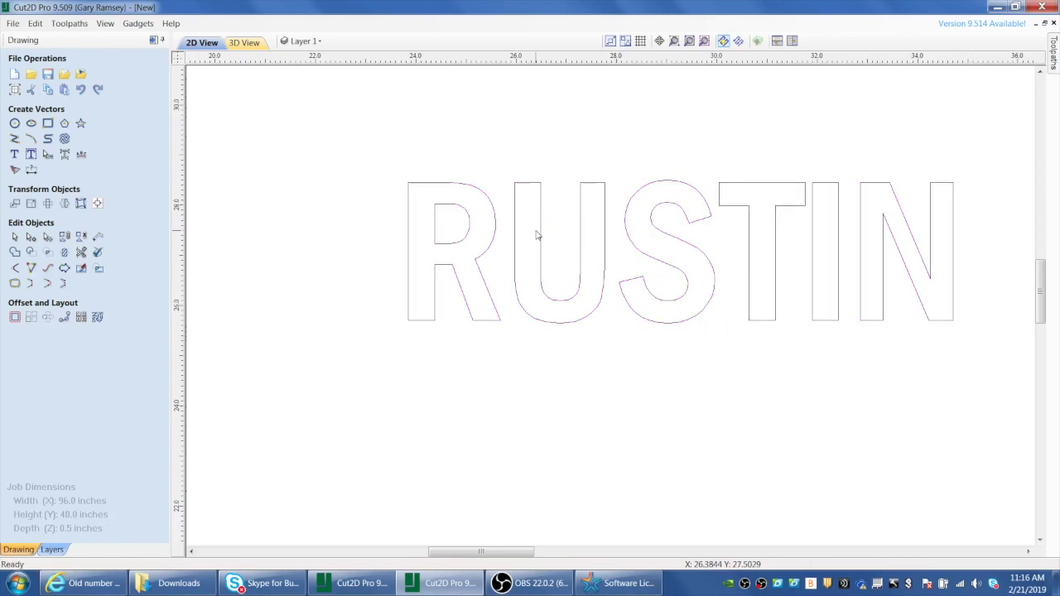
click(539, 240)
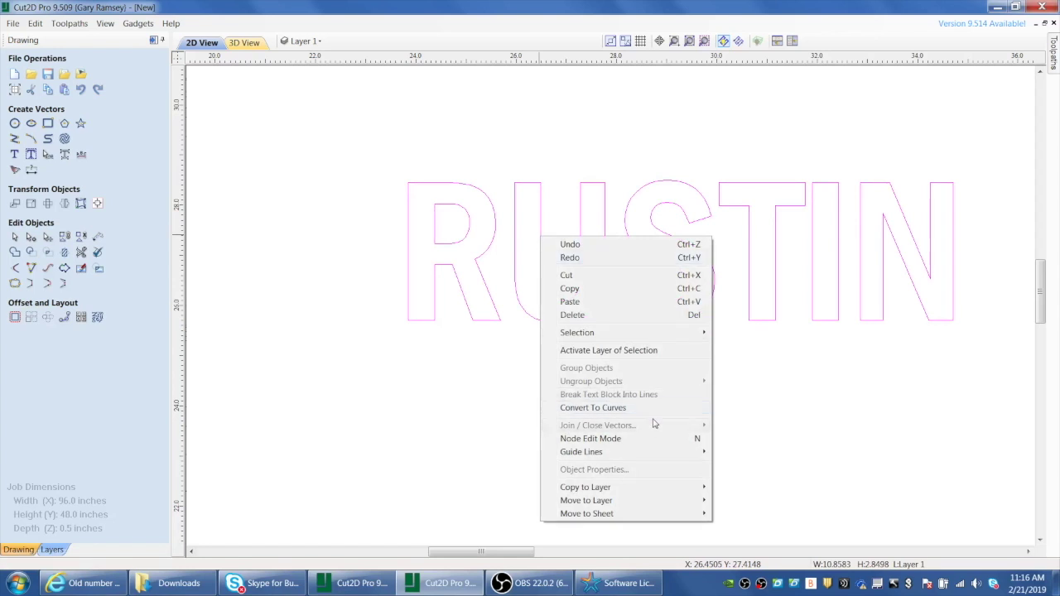
click(604, 408)
click(624, 362)
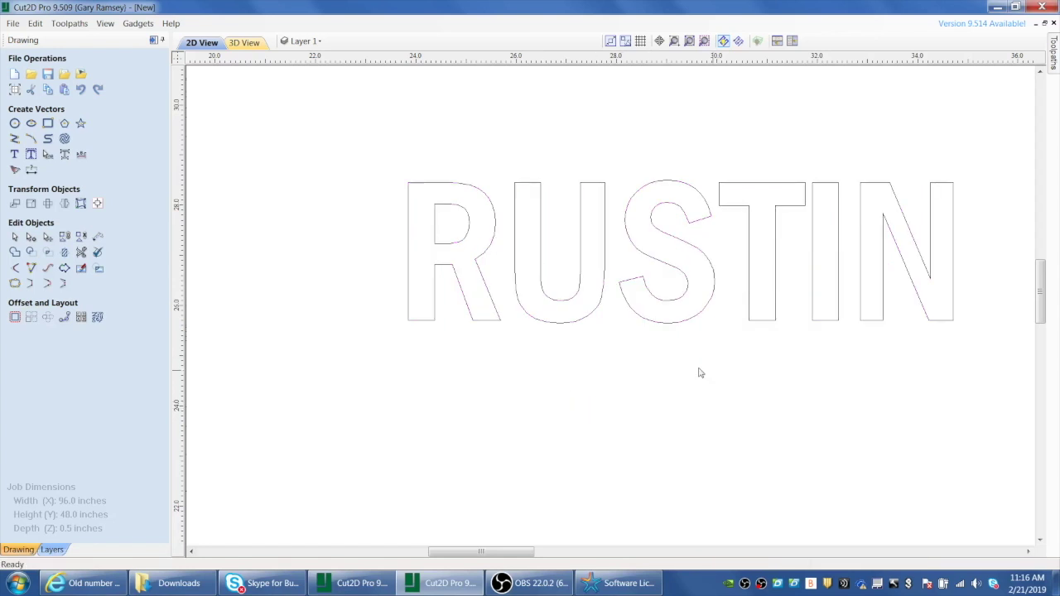
Draw a square-cornered rectangle about 11.8 by 0.4 inches along the base of the letters, overlapping their lower edges
scroll(674, 374, down, 1)
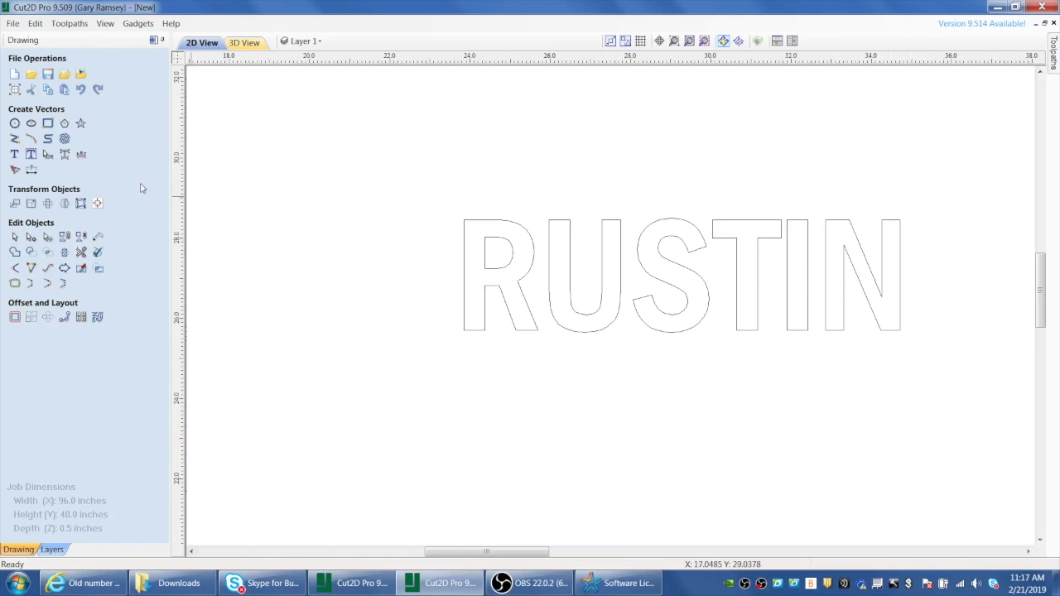
click(47, 122)
drag(440, 329, 912, 343)
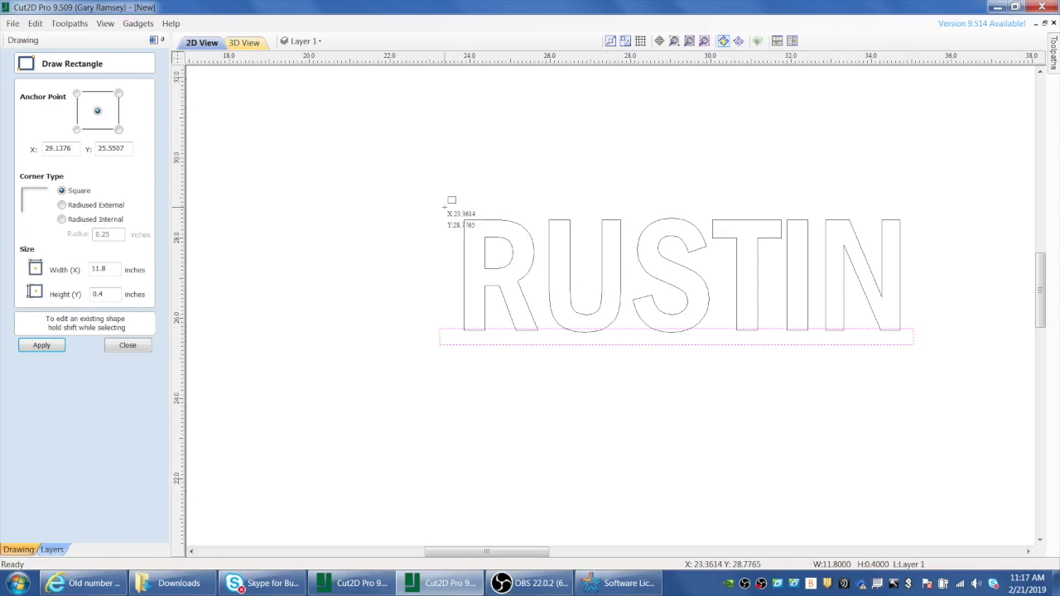
drag(454, 212, 908, 226)
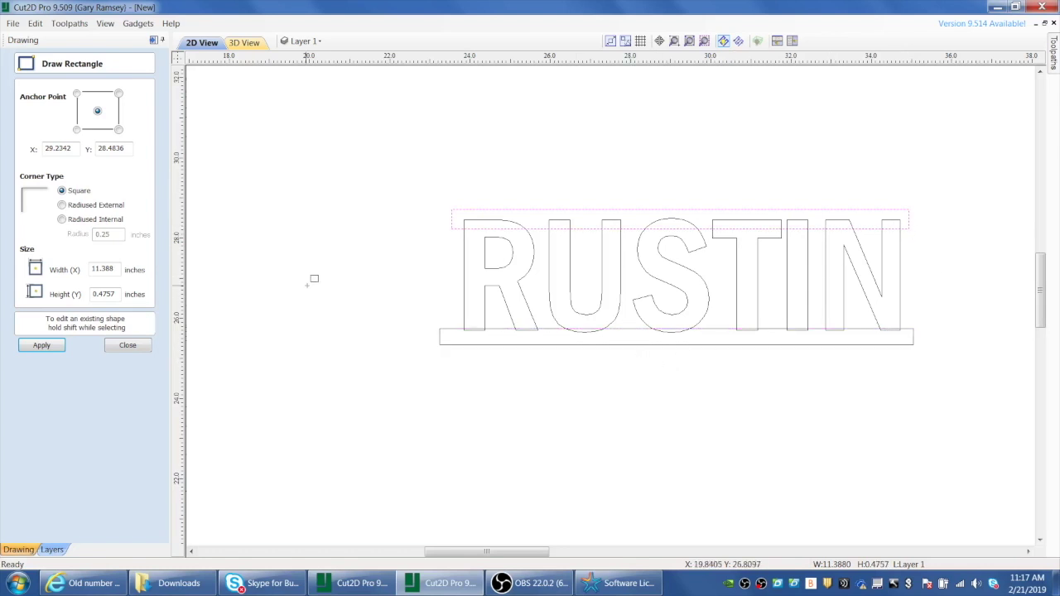
click(131, 344)
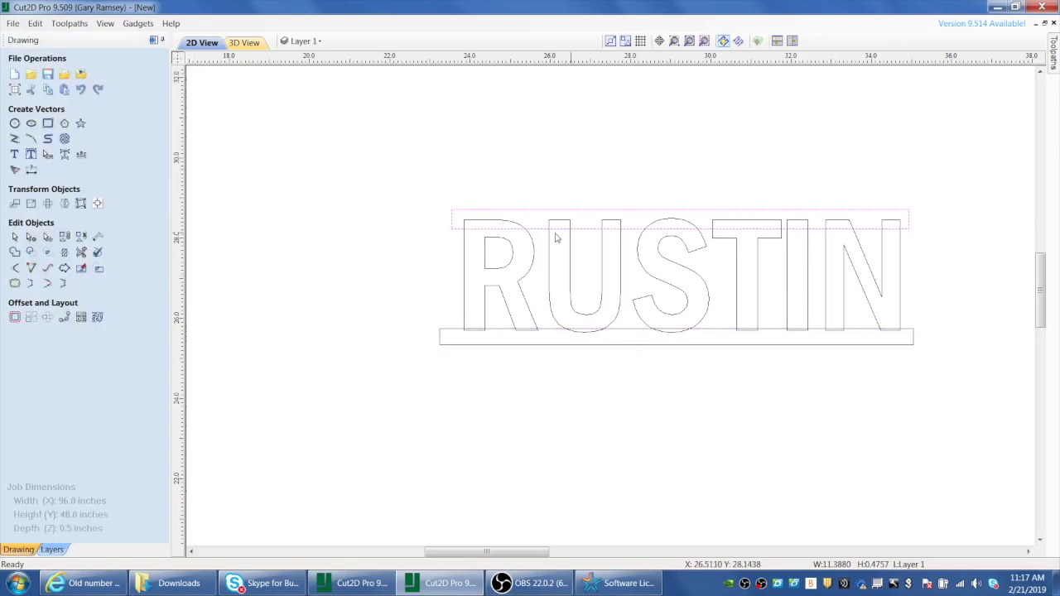
click(589, 208)
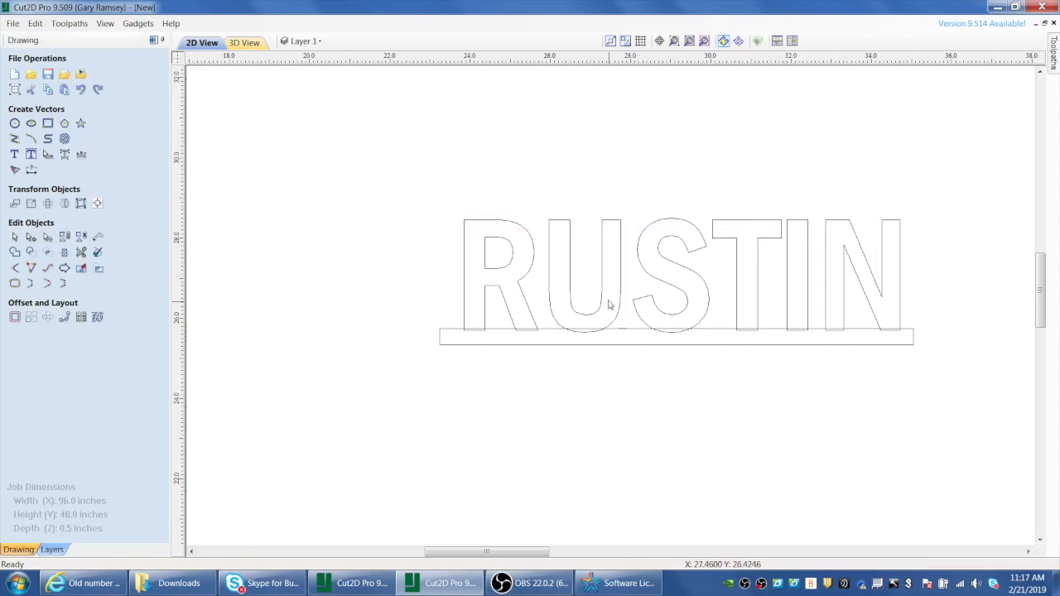
Duplicate the base bar and move the copy straight up to just above the letters
click(613, 331)
right_click(614, 331)
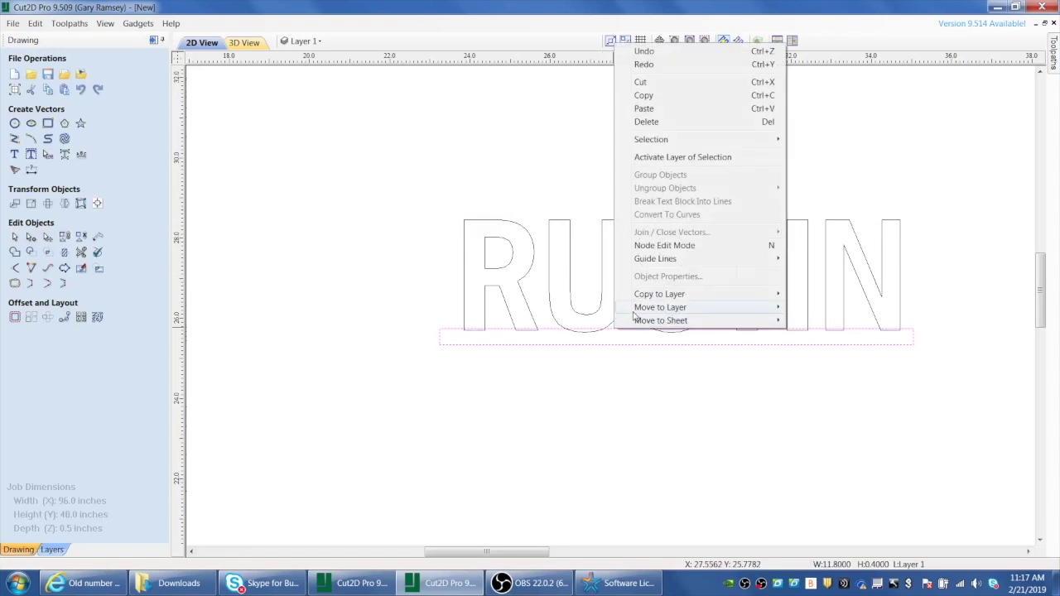
mouse_move(644, 298)
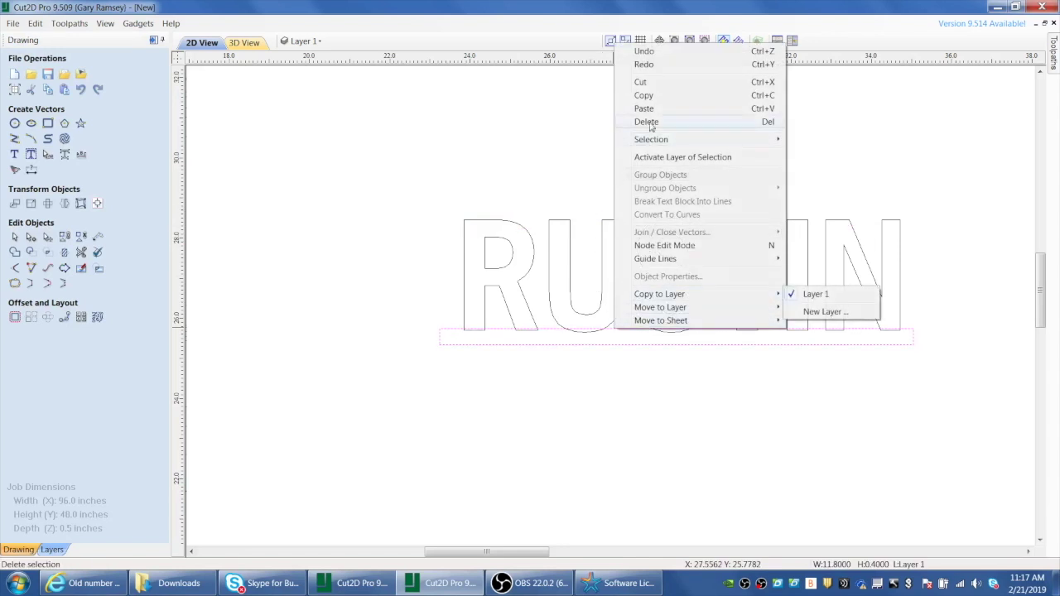
click(643, 95)
right_click(627, 348)
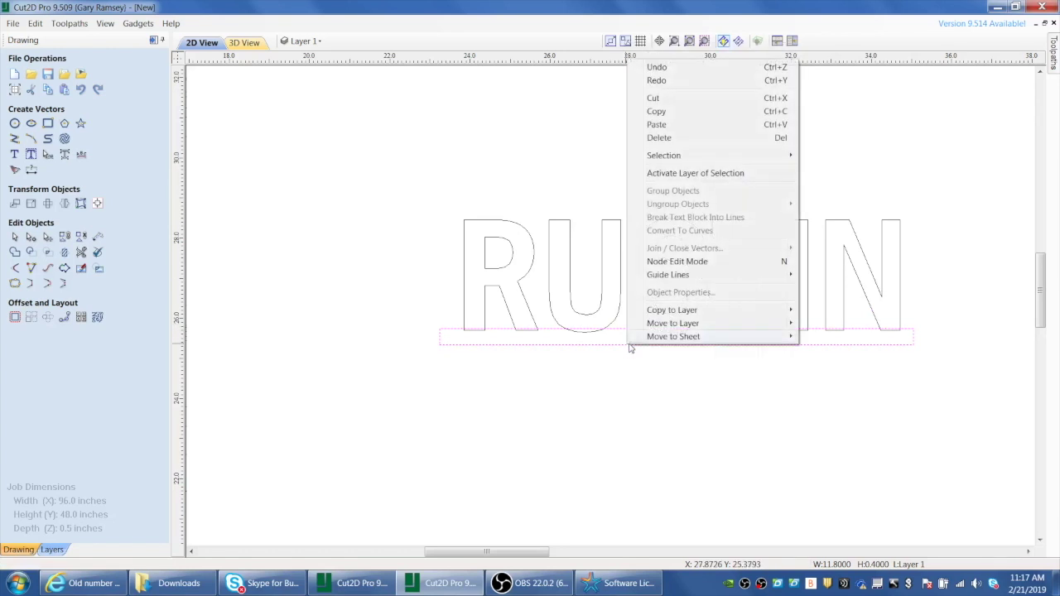
click(673, 125)
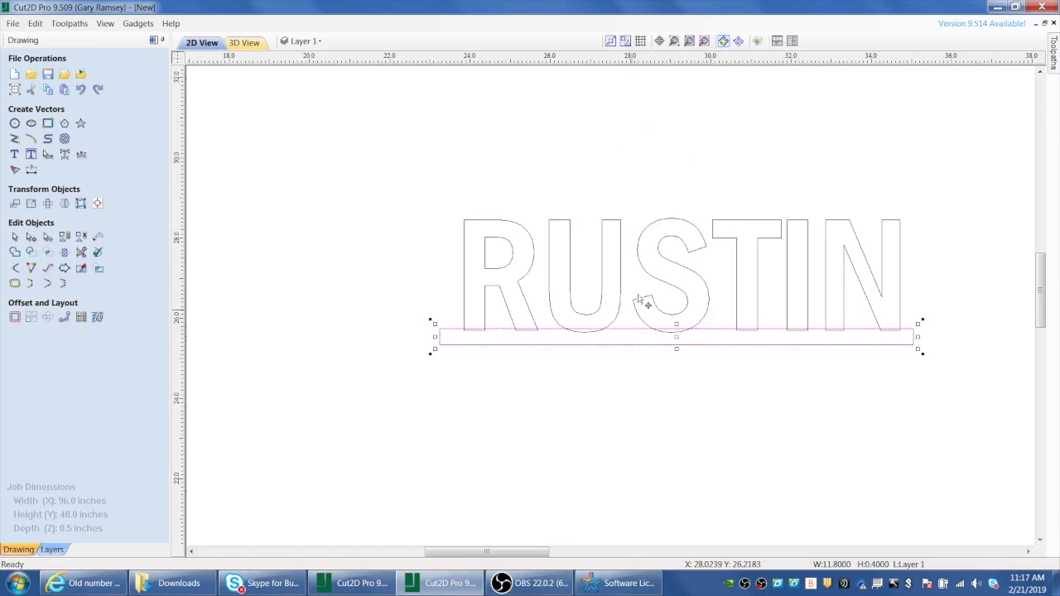
drag(677, 335, 677, 207)
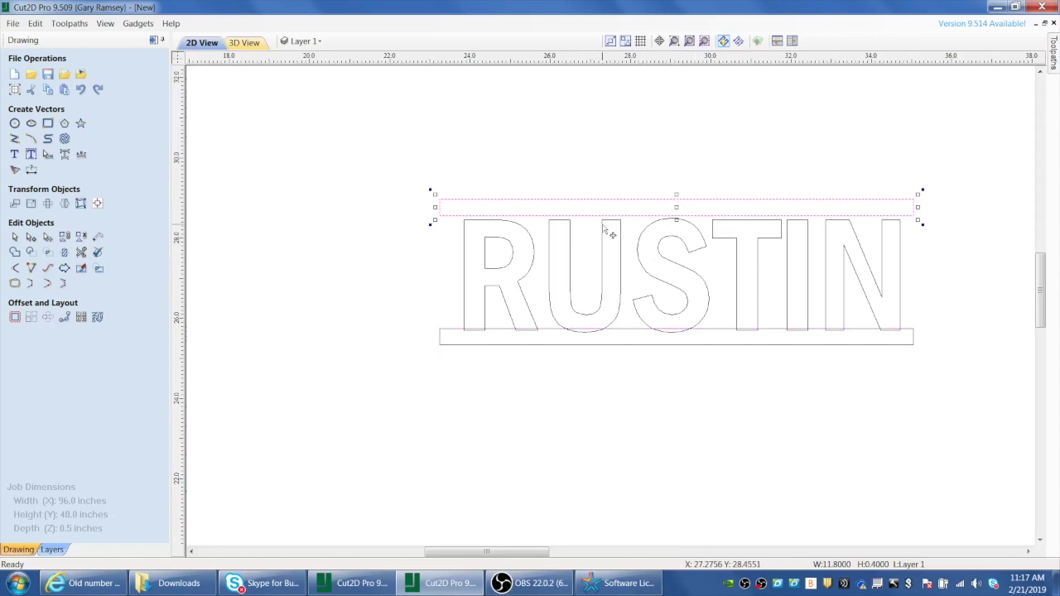
Select all the letter outlines, including the R's inner opening, and group them into one object
click(535, 247)
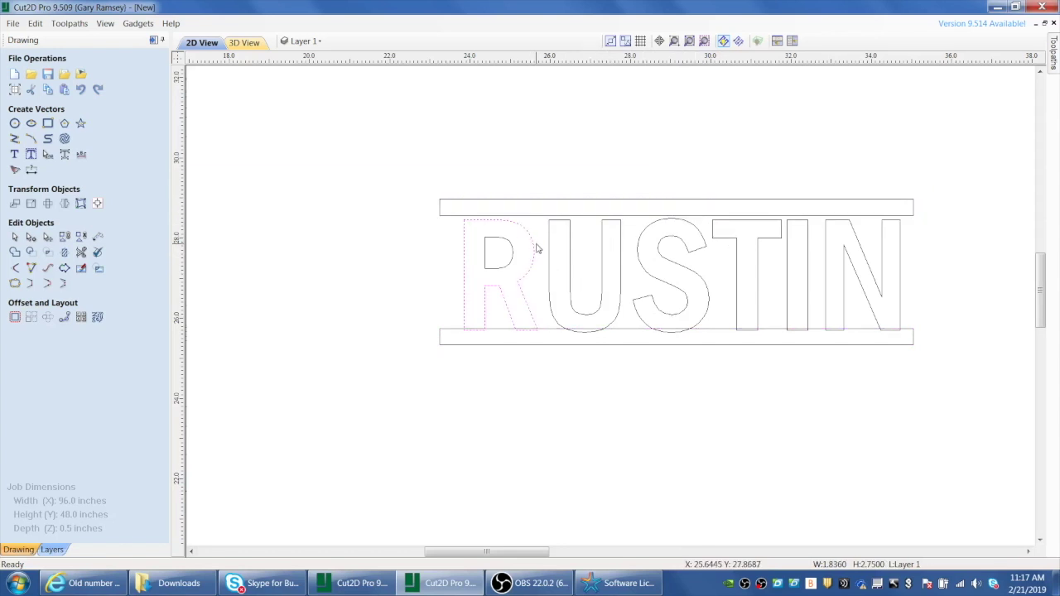
shift+click(512, 259)
shift+click(570, 258)
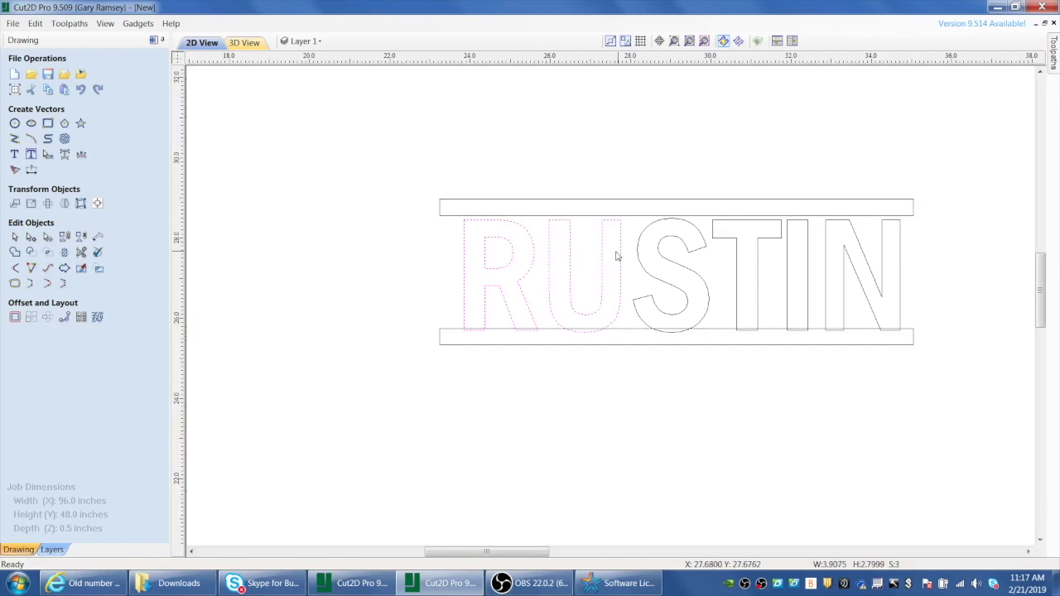
shift+click(639, 254)
shift+click(745, 270)
shift+click(787, 275)
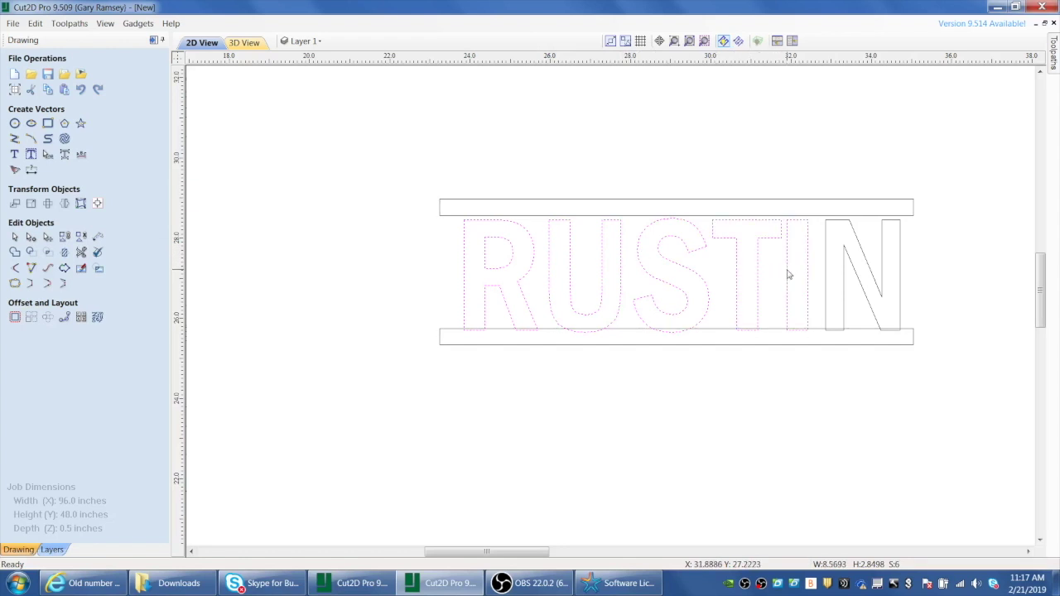
shift+click(825, 277)
right_click(825, 276)
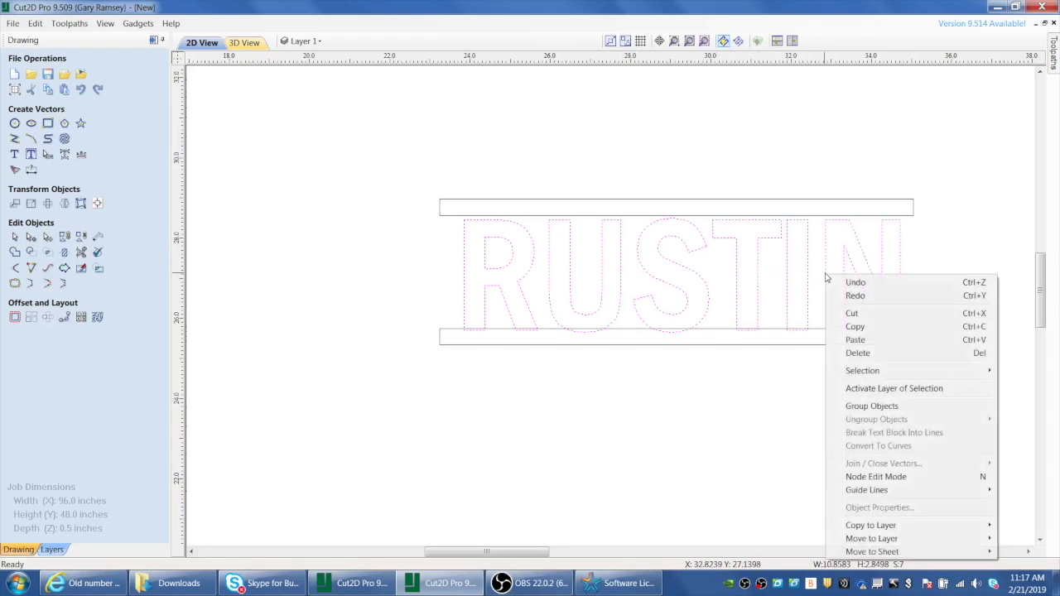
click(878, 406)
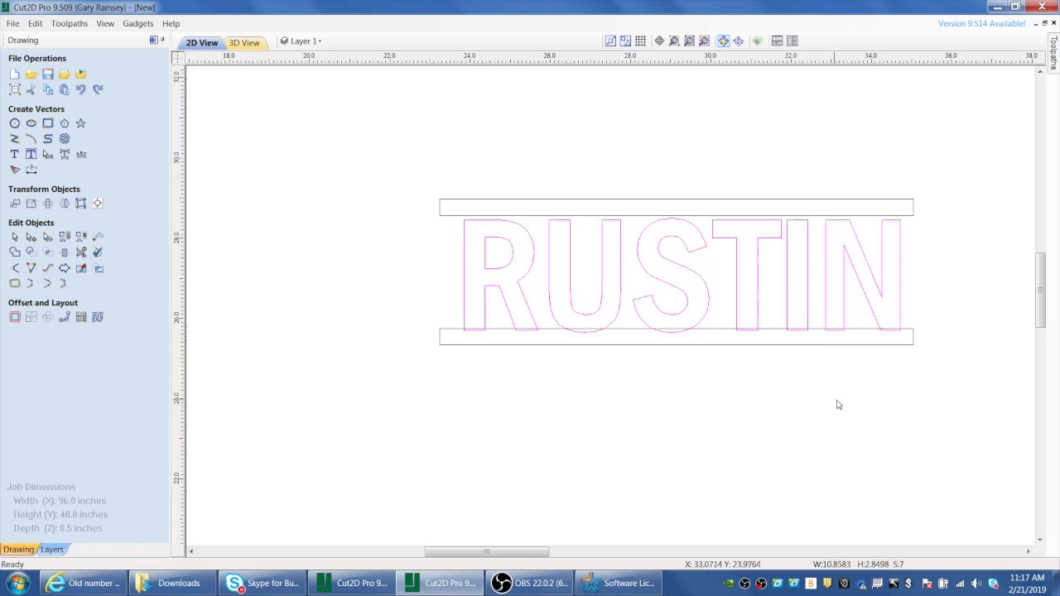
Center the base bar and the letter group horizontally on the upper bar
click(633, 333)
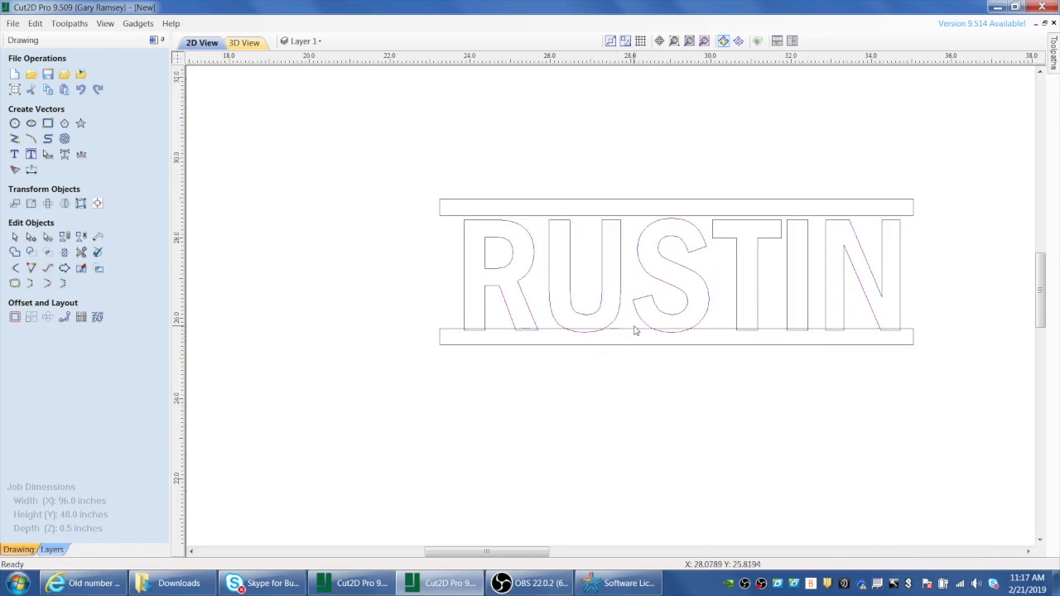
click(635, 333)
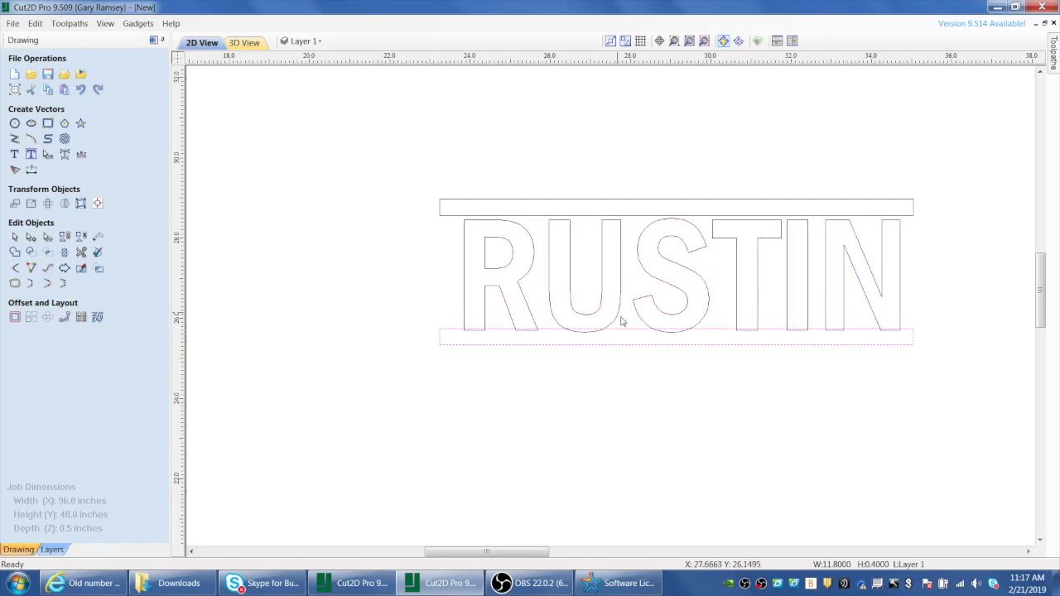
shift+click(622, 275)
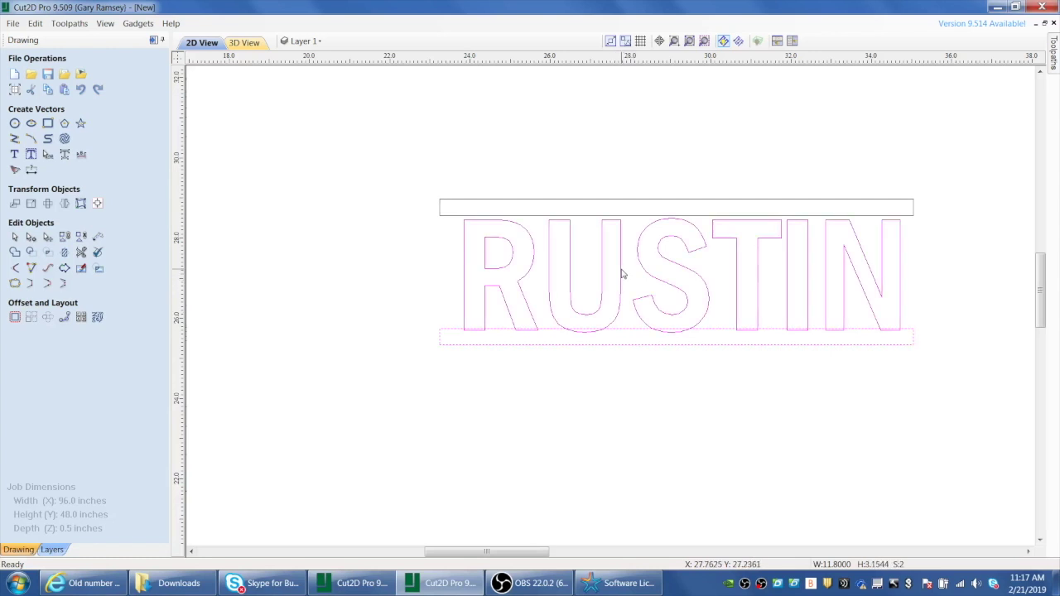
shift+click(625, 204)
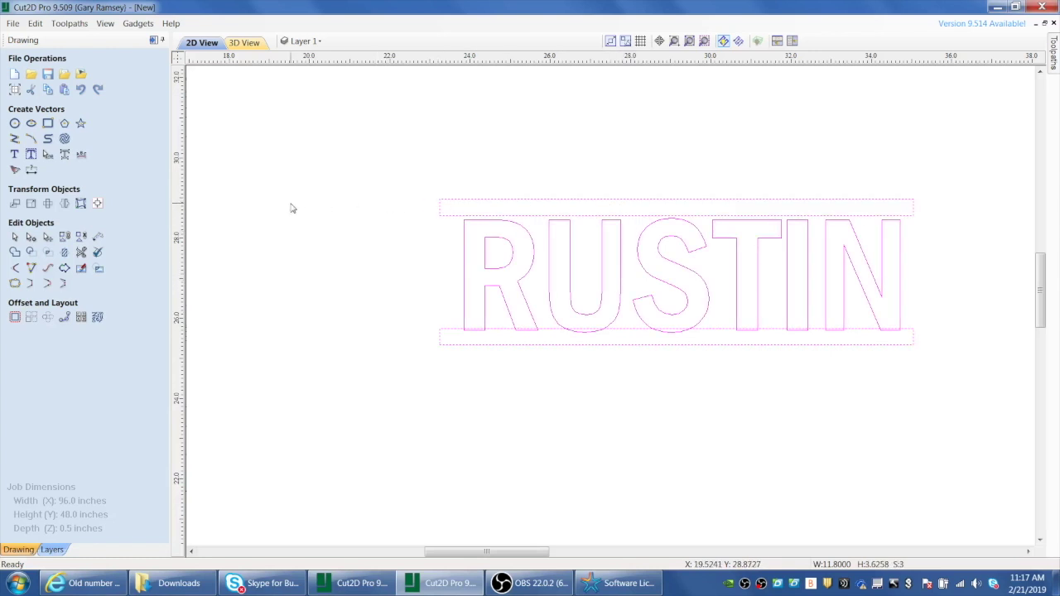
click(98, 202)
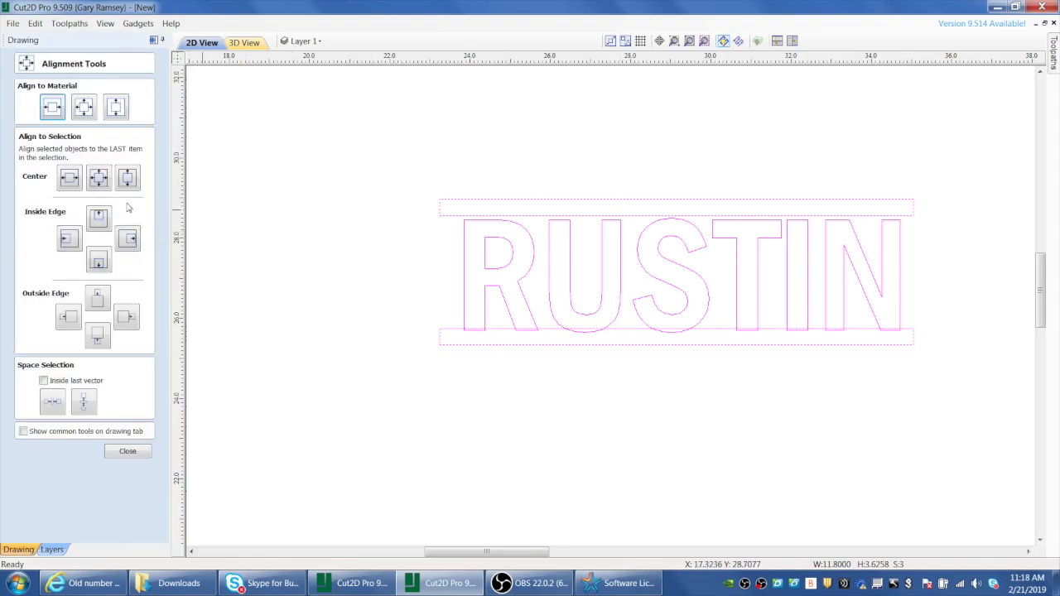
click(69, 181)
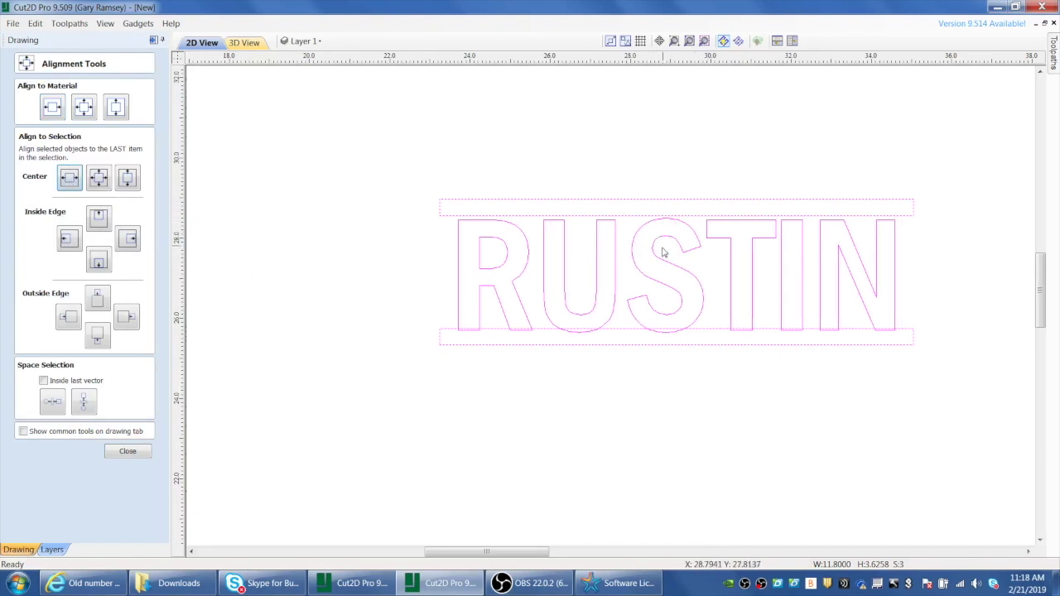
click(658, 170)
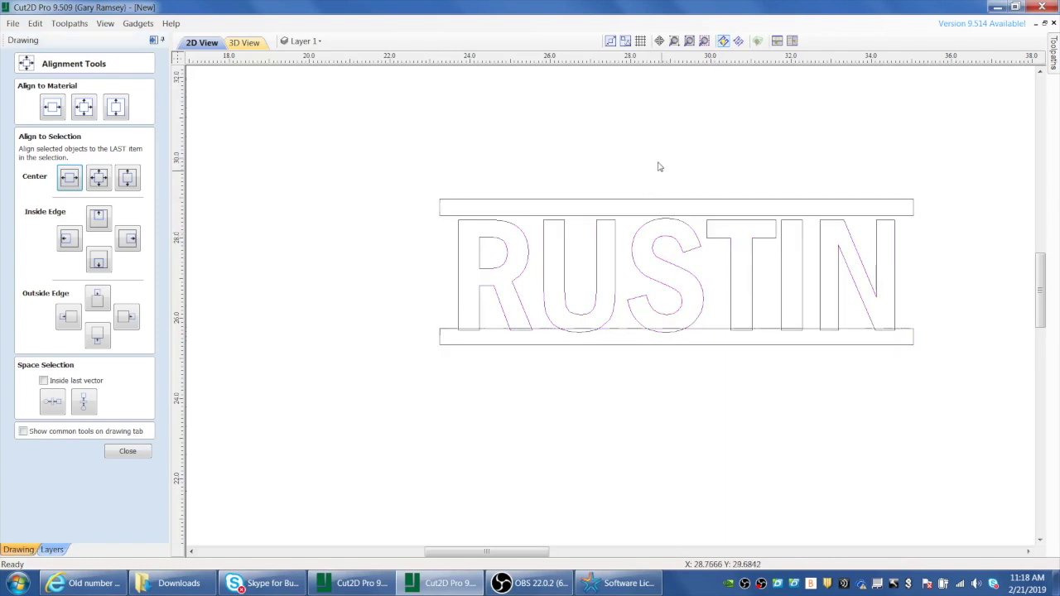
Nudge the letter group up one increment toward the upper bar and check the fit against both bars
click(668, 242)
key(Up)
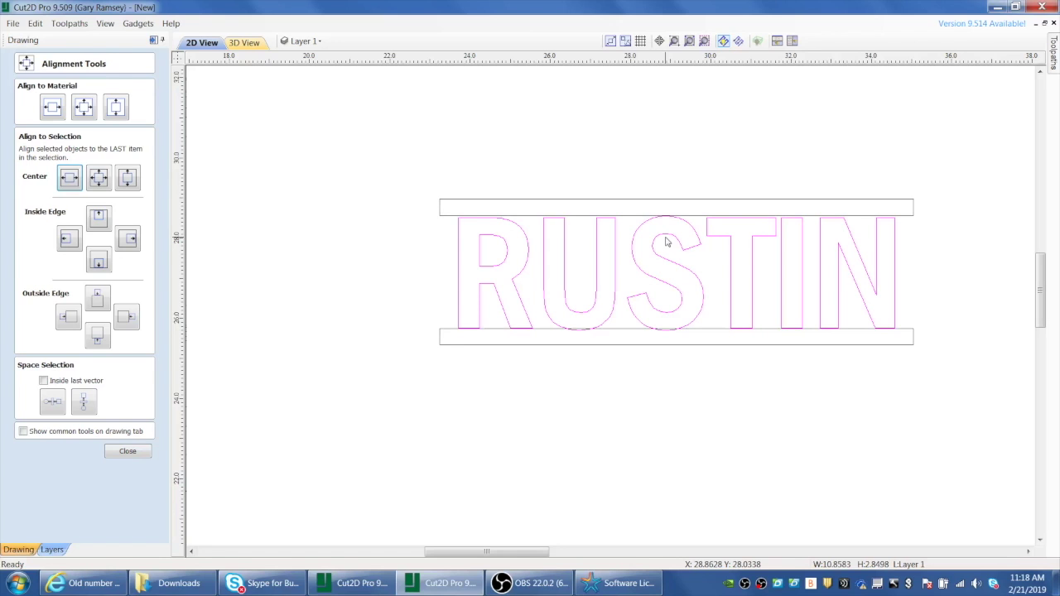
scroll(516, 329, up, 2)
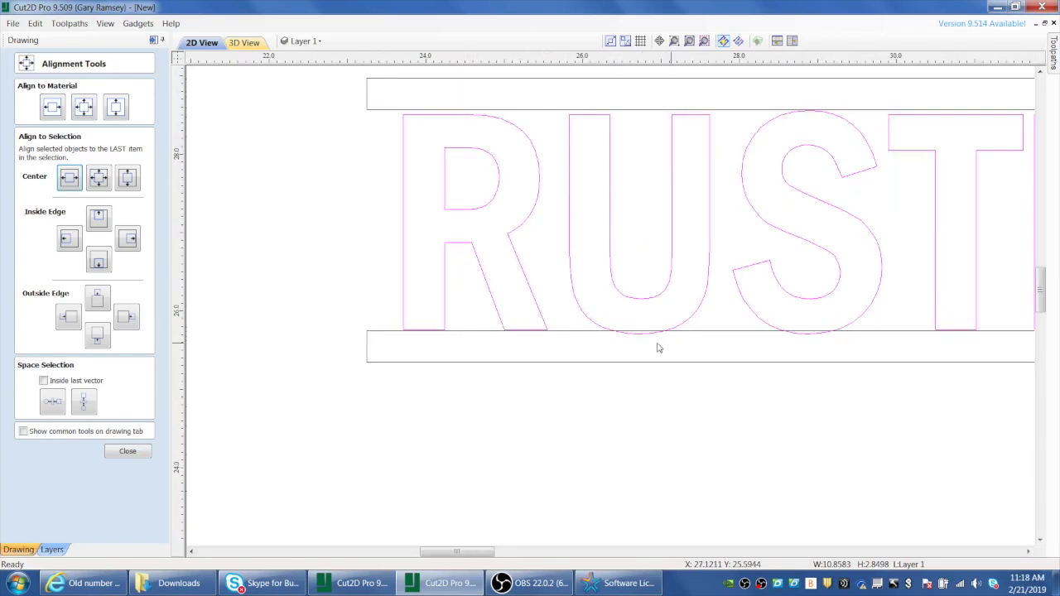
scroll(617, 355, down, 1)
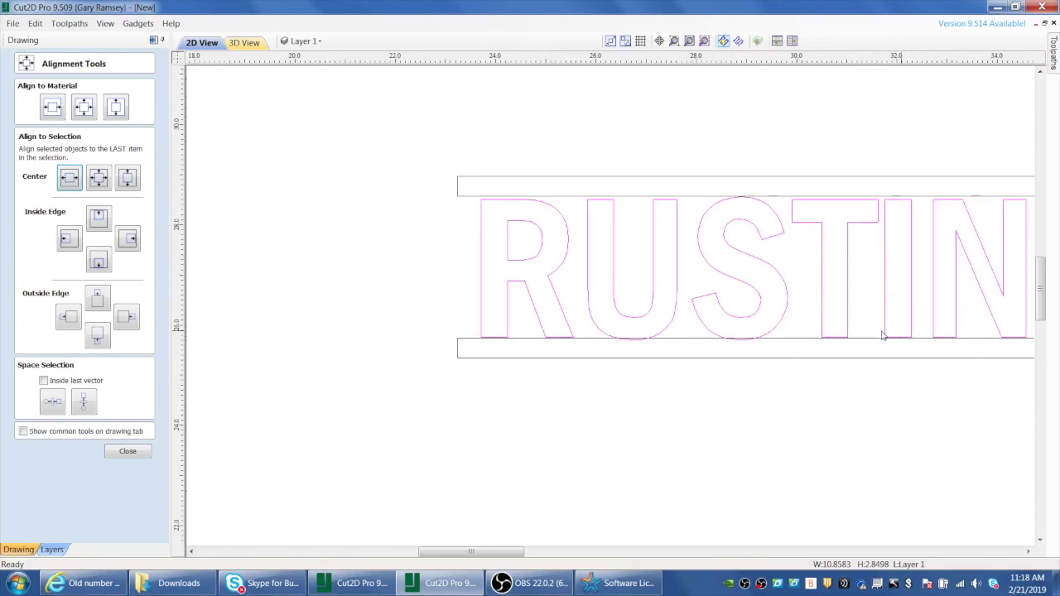
scroll(979, 333, up, 1)
scroll(795, 341, up, 2)
scroll(762, 341, down, 3)
click(586, 341)
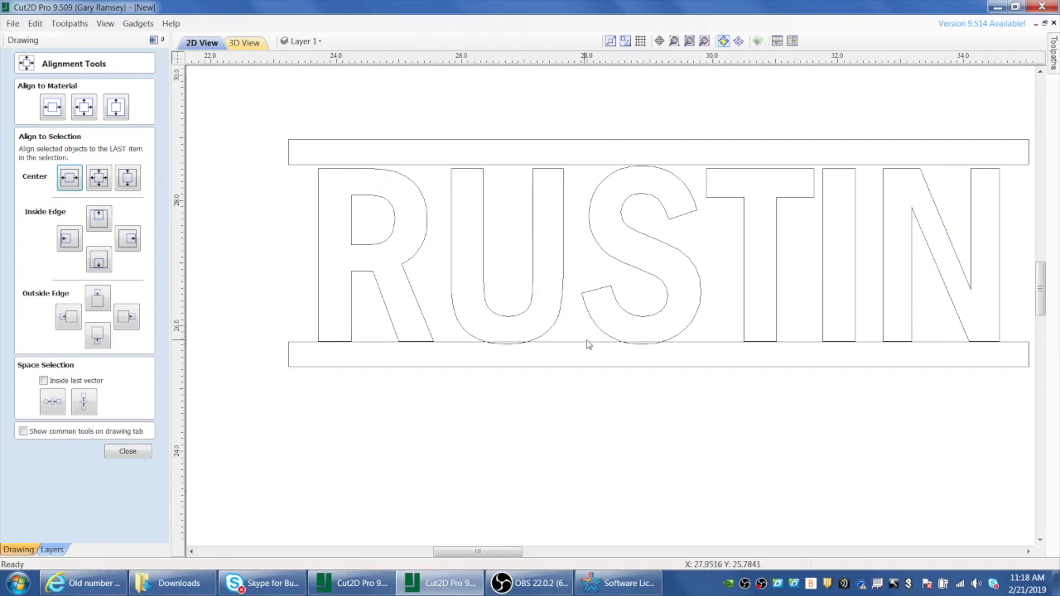
Nudge the base bar up and the upper bar down until both slightly overlap the letters
click(584, 343)
key(Up)
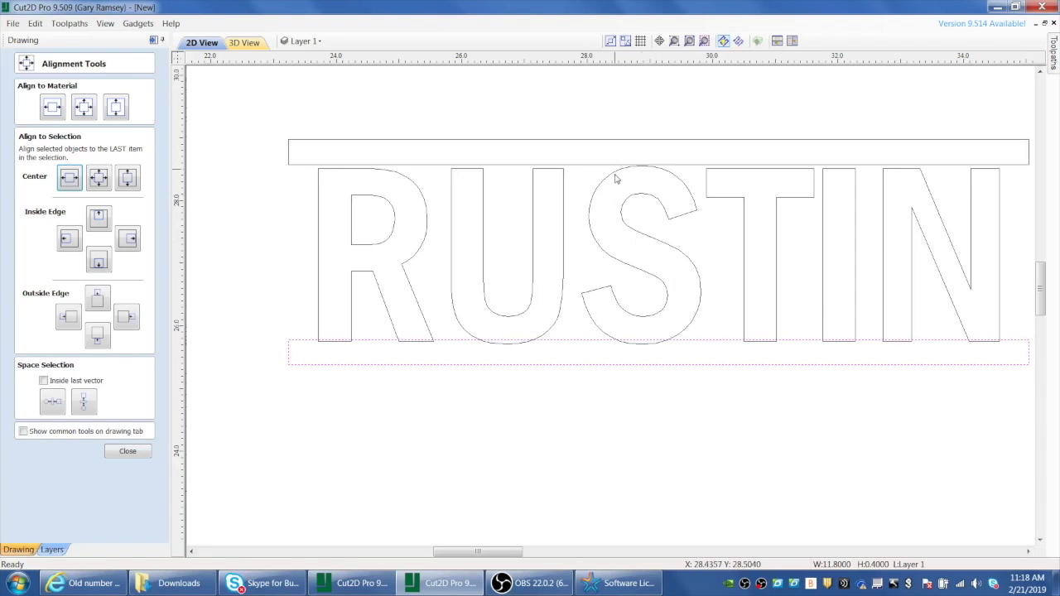
click(608, 147)
key(Down)
key(Down)
key(Down)
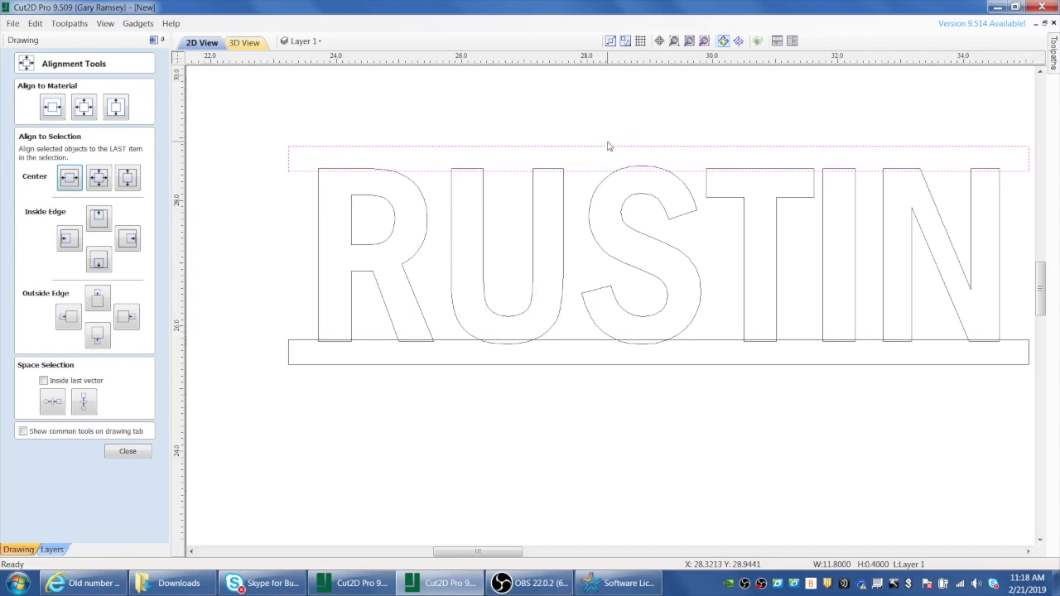
key(Up)
scroll(485, 136, up, 6)
scroll(490, 144, down, 5)
scroll(248, 149, up, 3)
scroll(282, 166, down, 5)
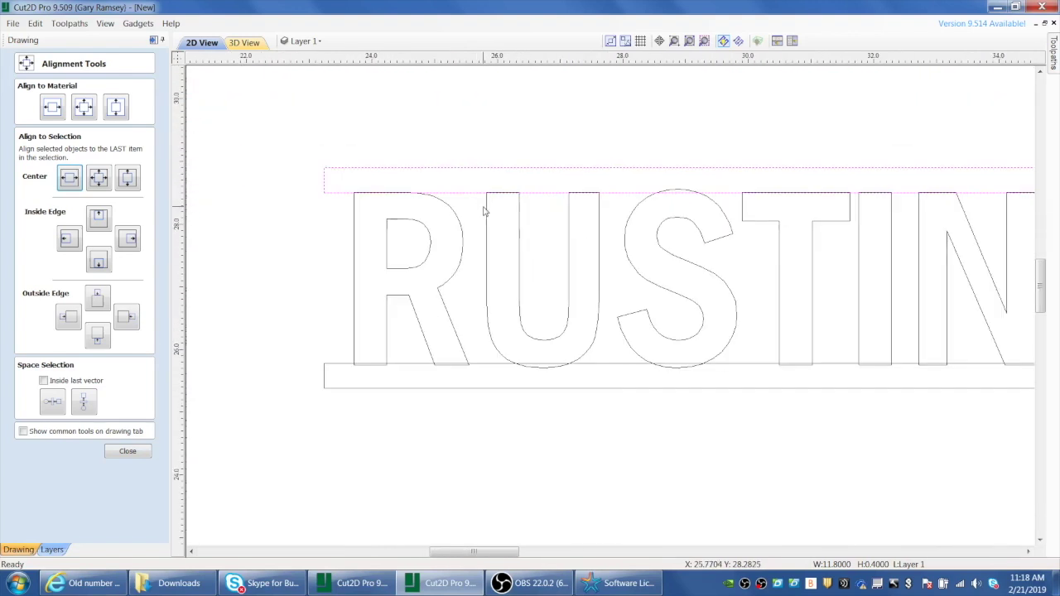
scroll(514, 237, down, 1)
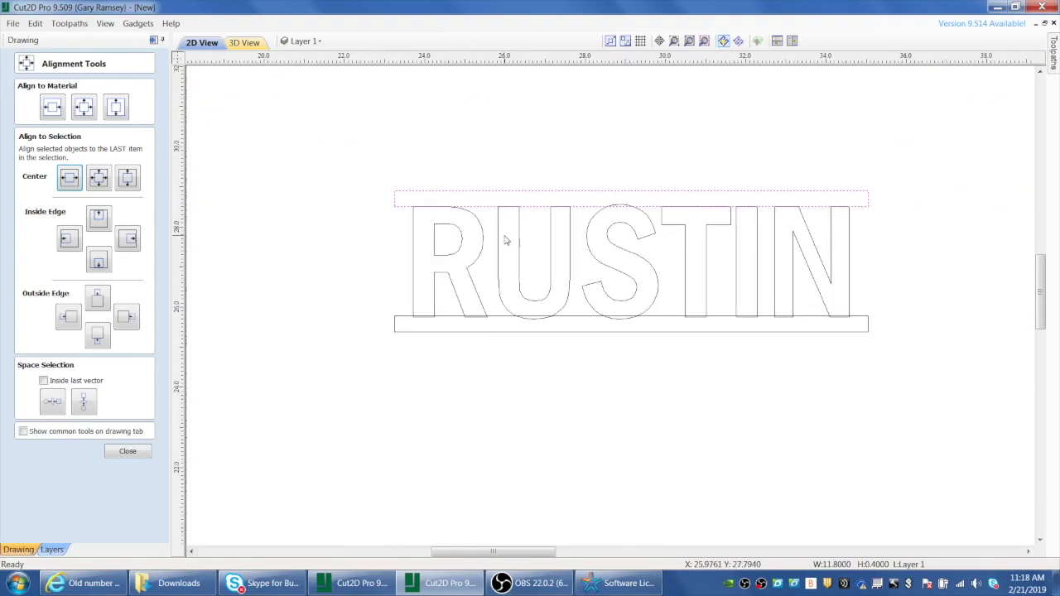
Ungroup the lettering back onto its original object layers
click(612, 233)
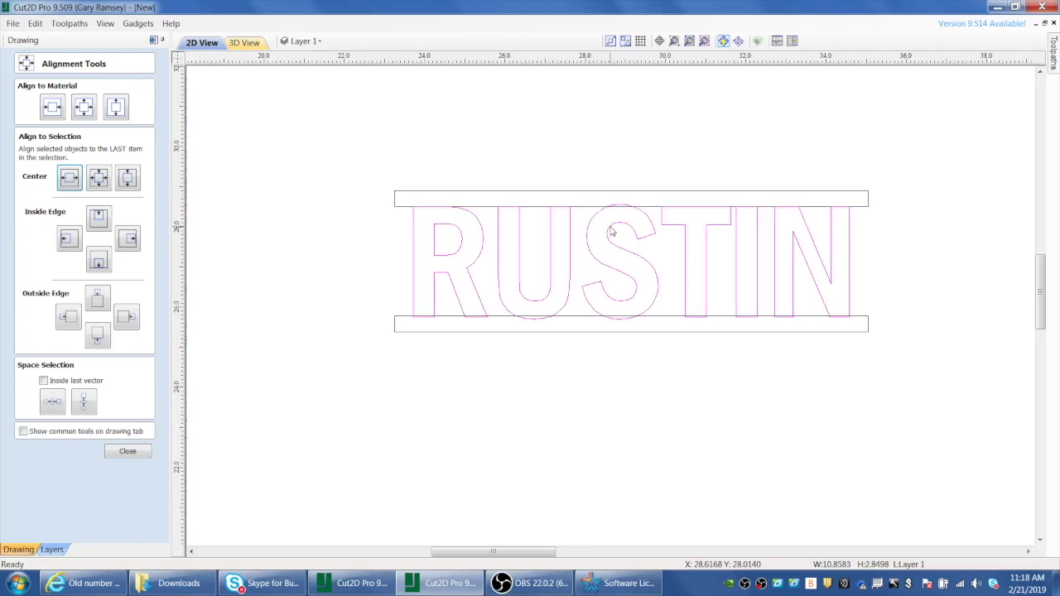
right_click(612, 233)
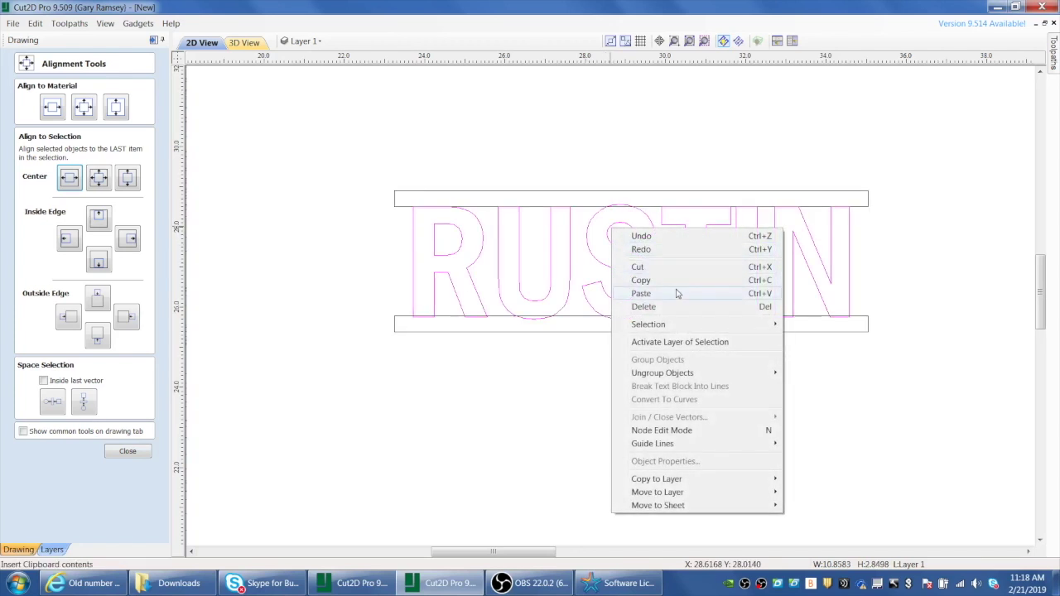
mouse_move(679, 373)
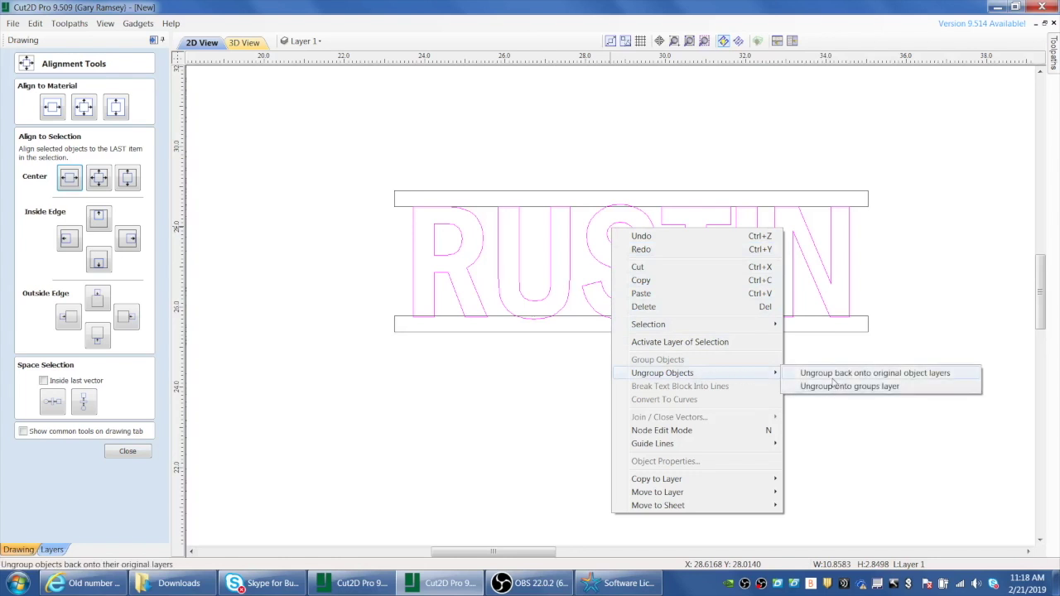
click(836, 375)
click(565, 362)
Weld the outer outlines of all the letters to the upper bar, leaving out the R's inner loop
click(472, 218)
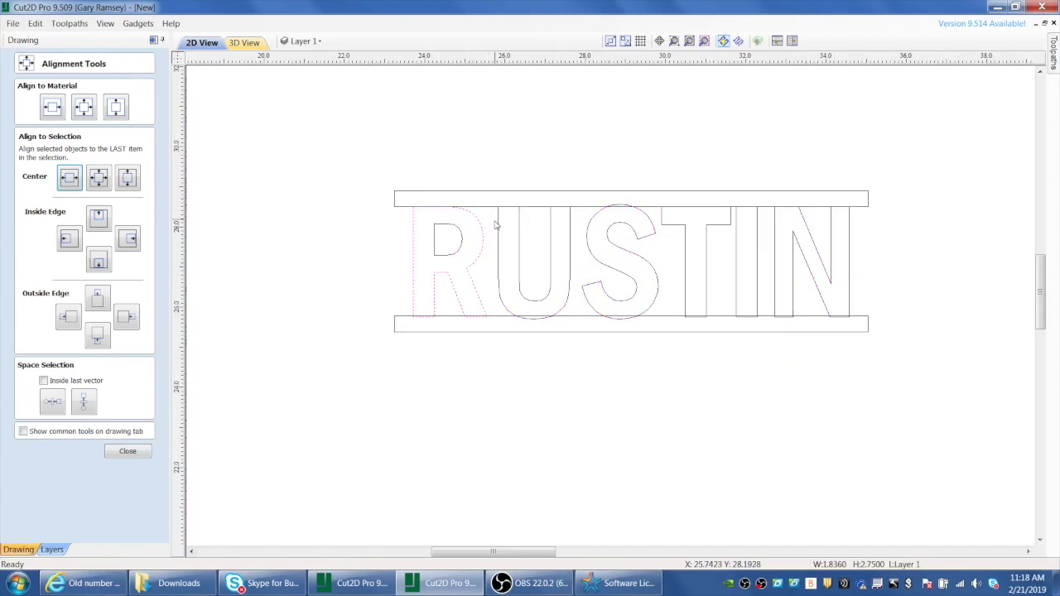
shift+click(497, 223)
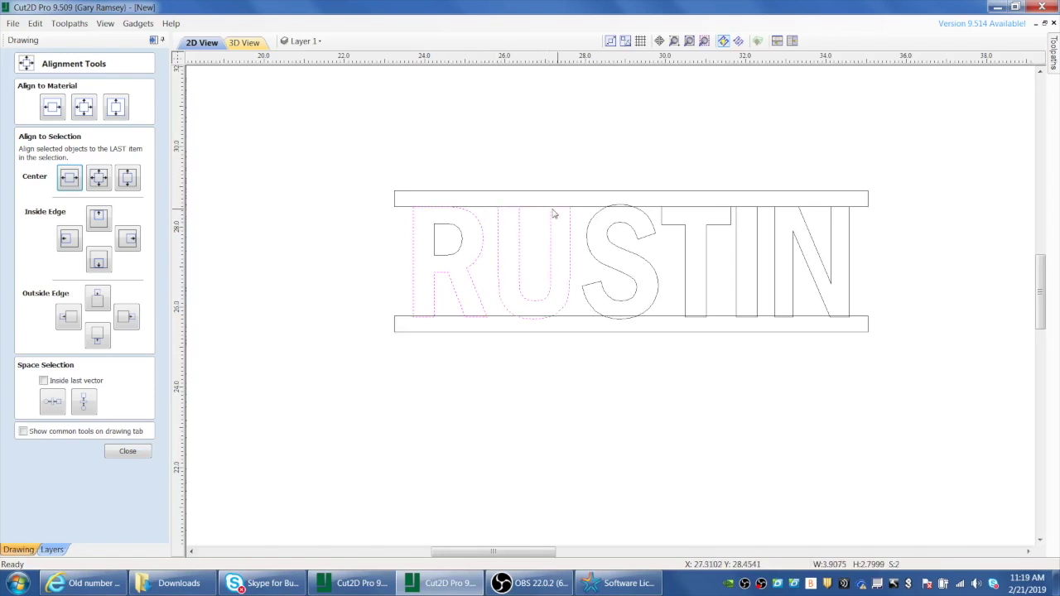
shift+click(602, 216)
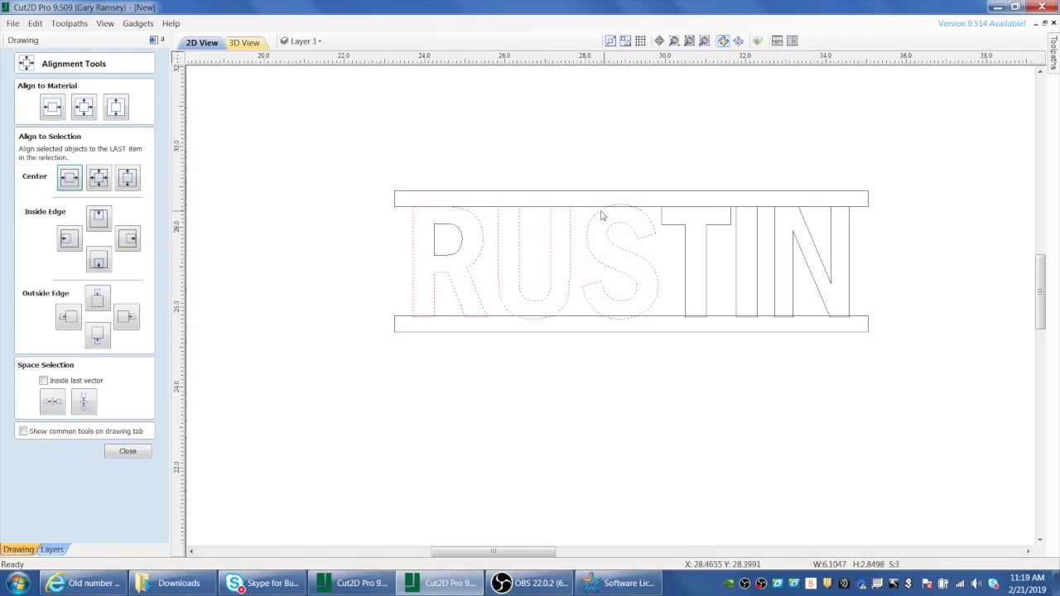
shift+click(659, 211)
shift+click(684, 228)
shift+click(740, 232)
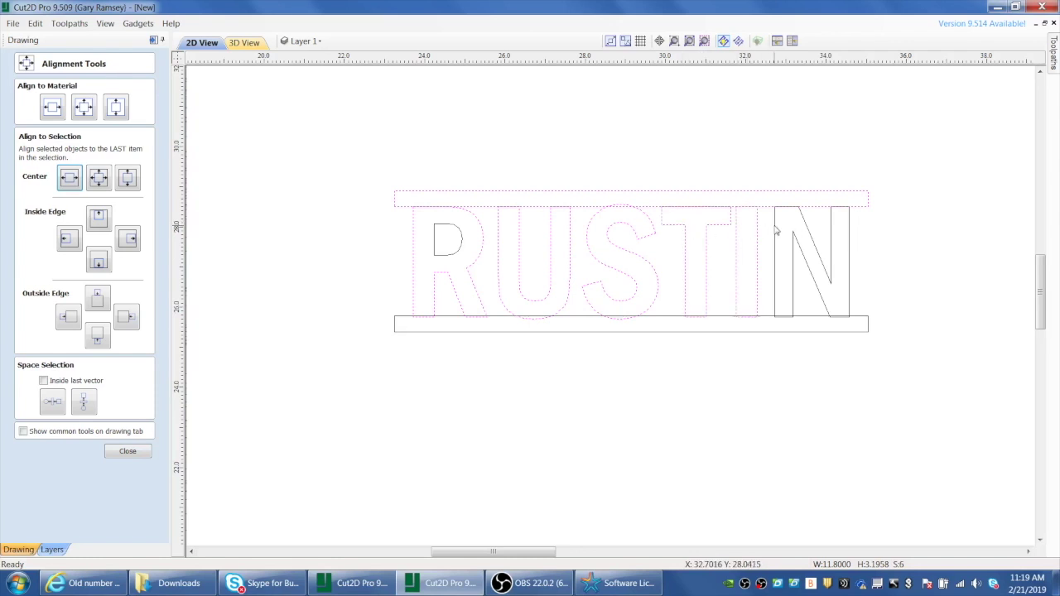
shift+click(777, 231)
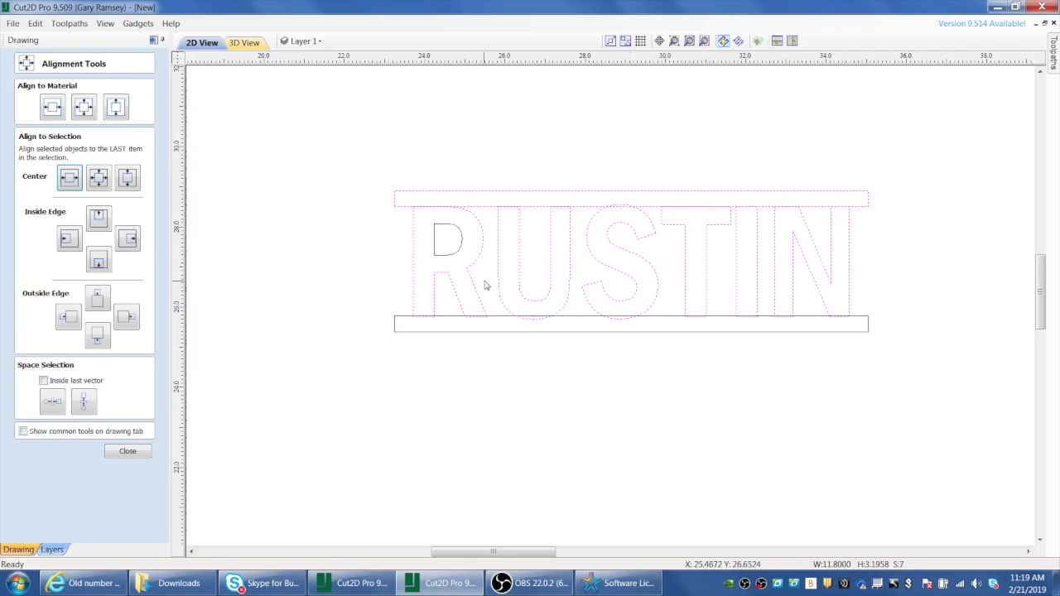
click(121, 453)
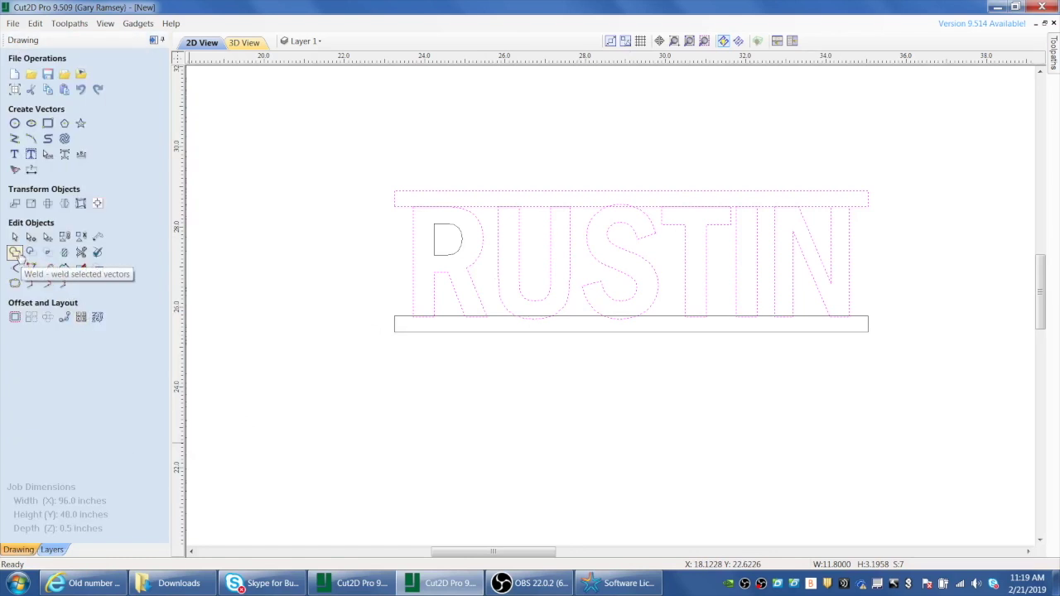
click(16, 253)
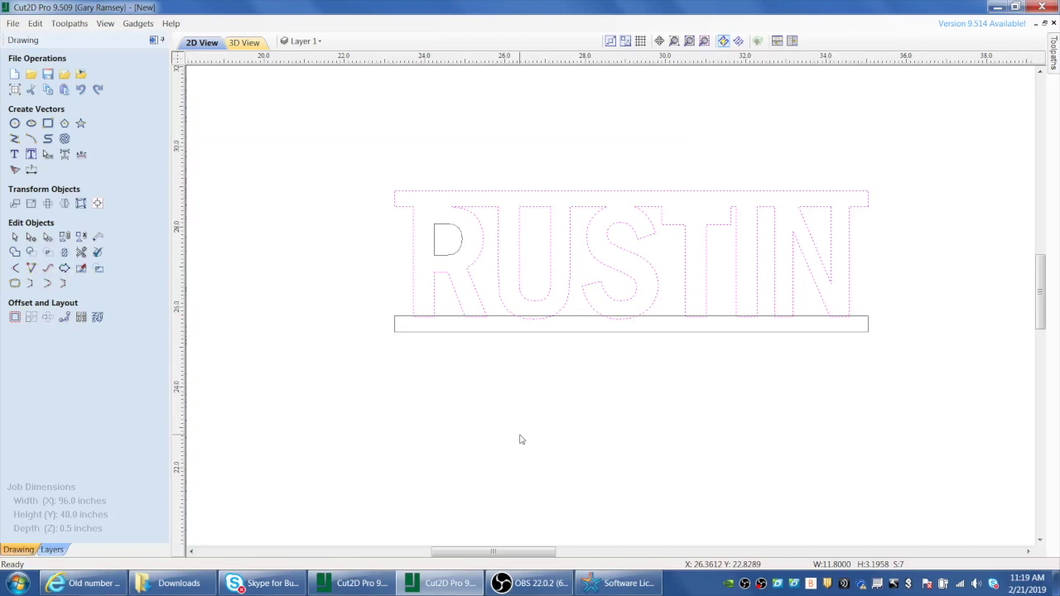
Try twice to weld the base bar to the joined letters with the enclosed U and N areas included, undoing each weld
shift+click(531, 335)
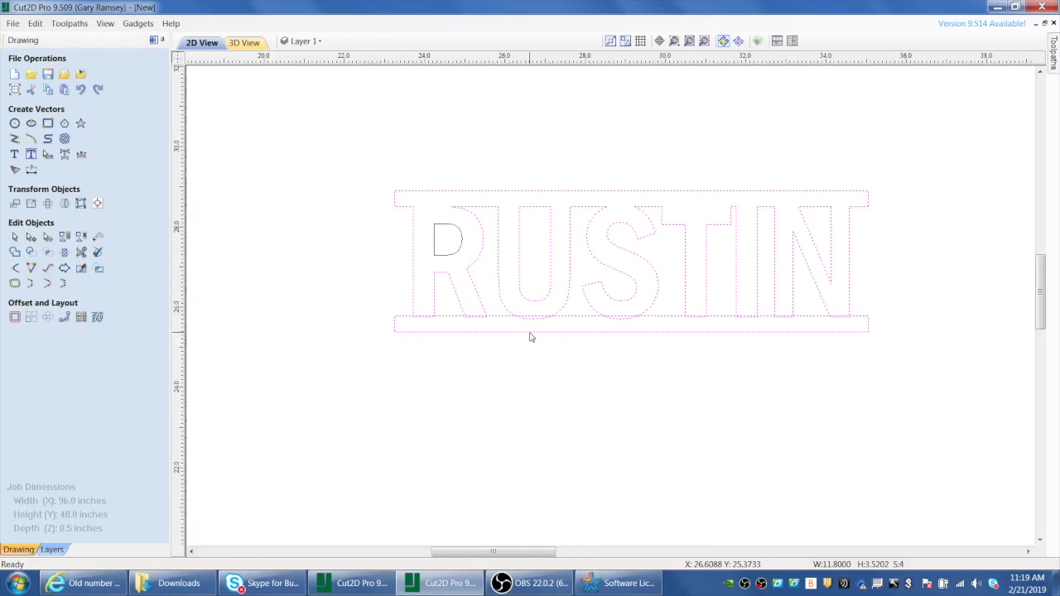
click(15, 252)
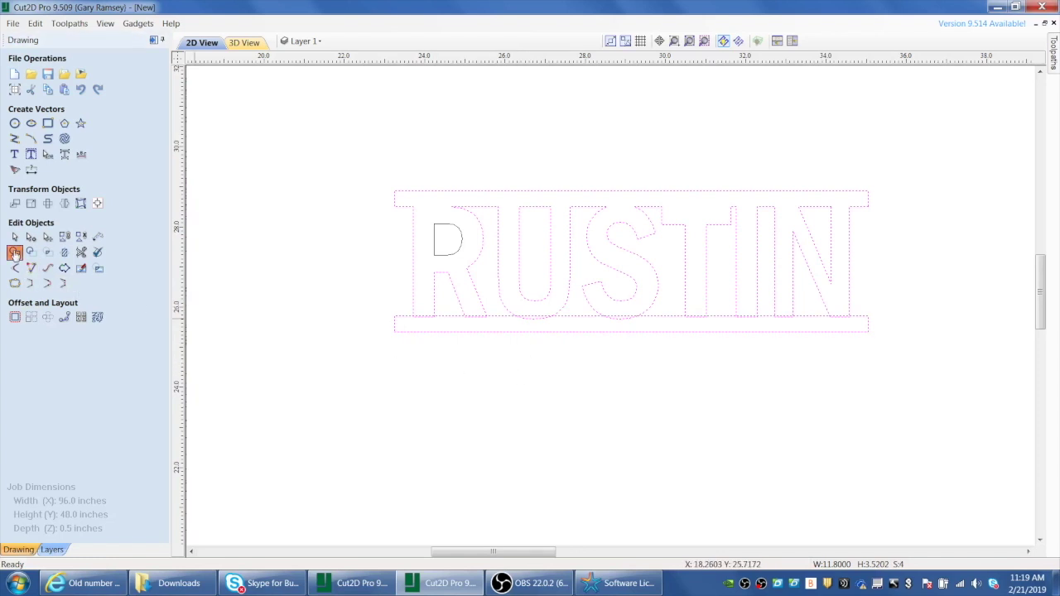
click(36, 24)
click(56, 38)
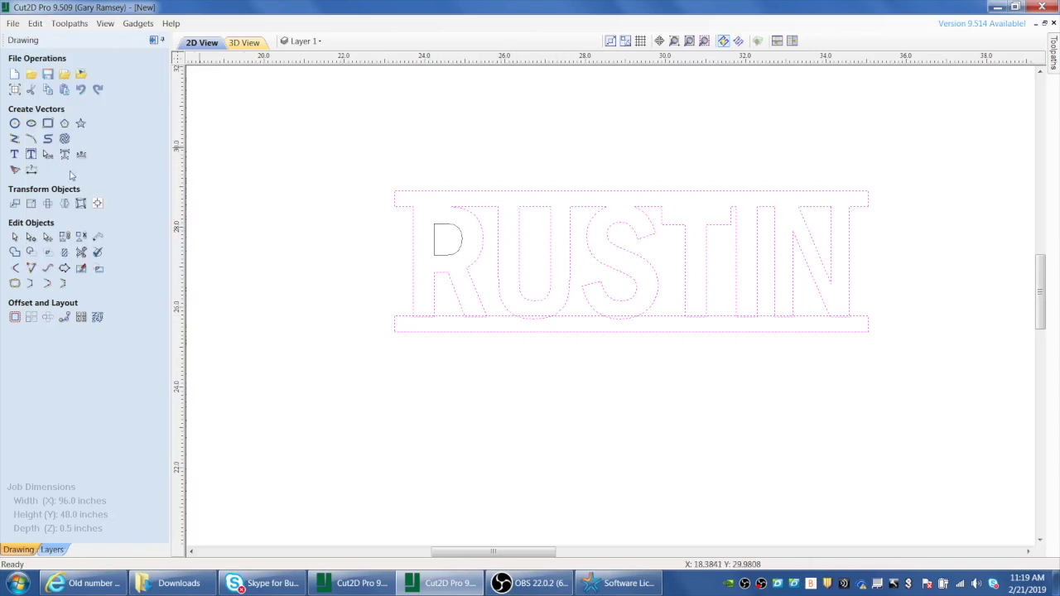
click(14, 252)
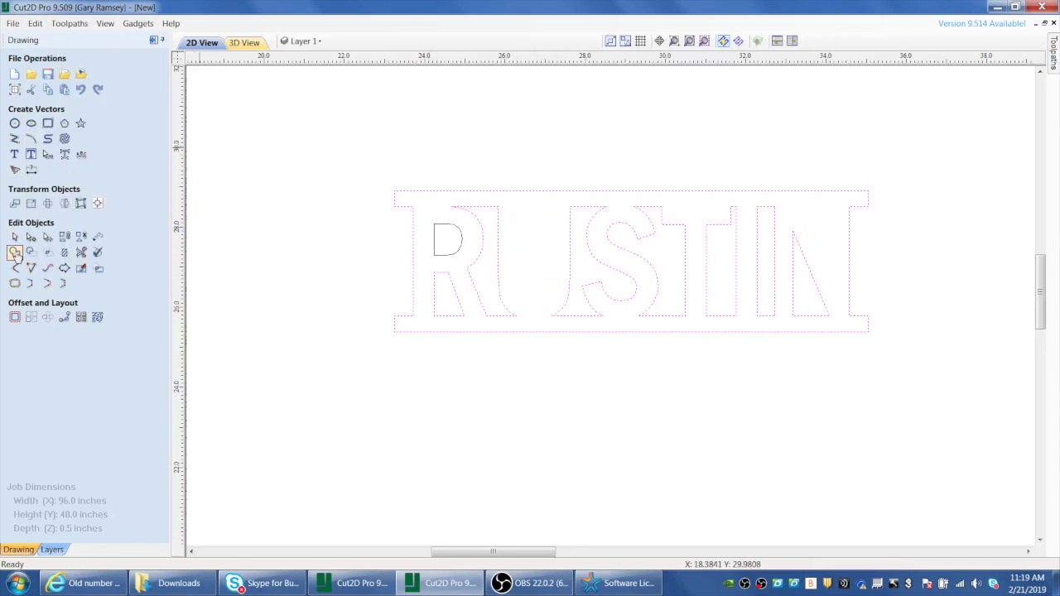
click(35, 23)
click(39, 39)
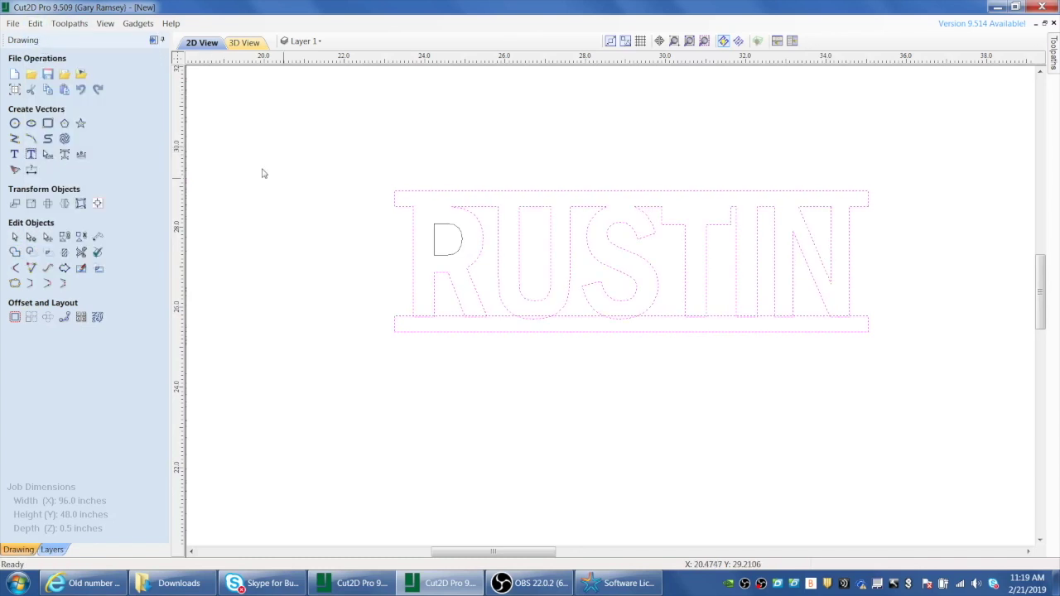
Weld the base bar to the joined letters with the U's inner outline excluded, and undo that weld
shift+click(520, 231)
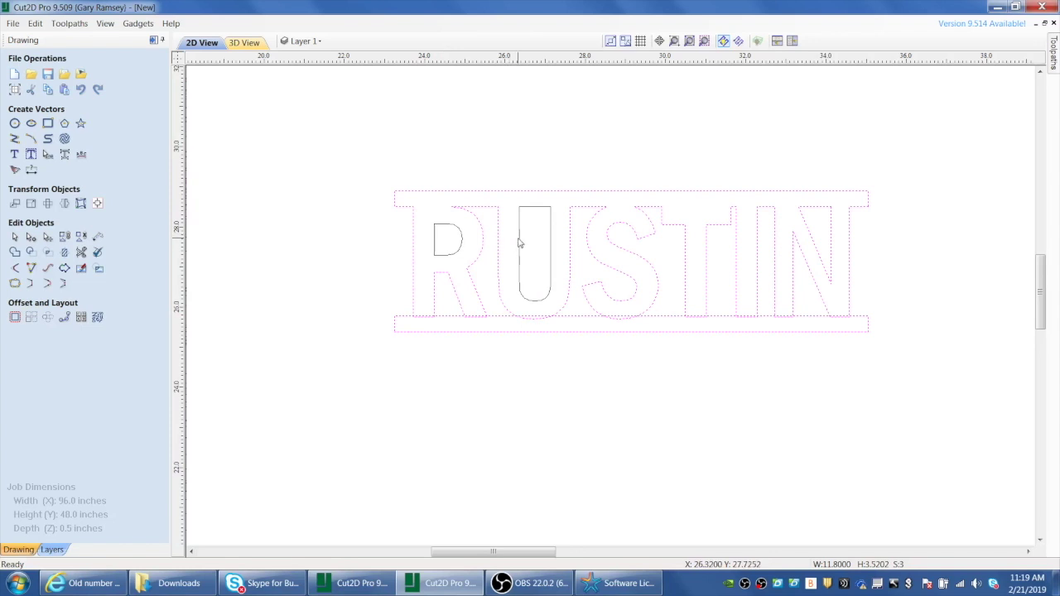
click(14, 251)
click(592, 412)
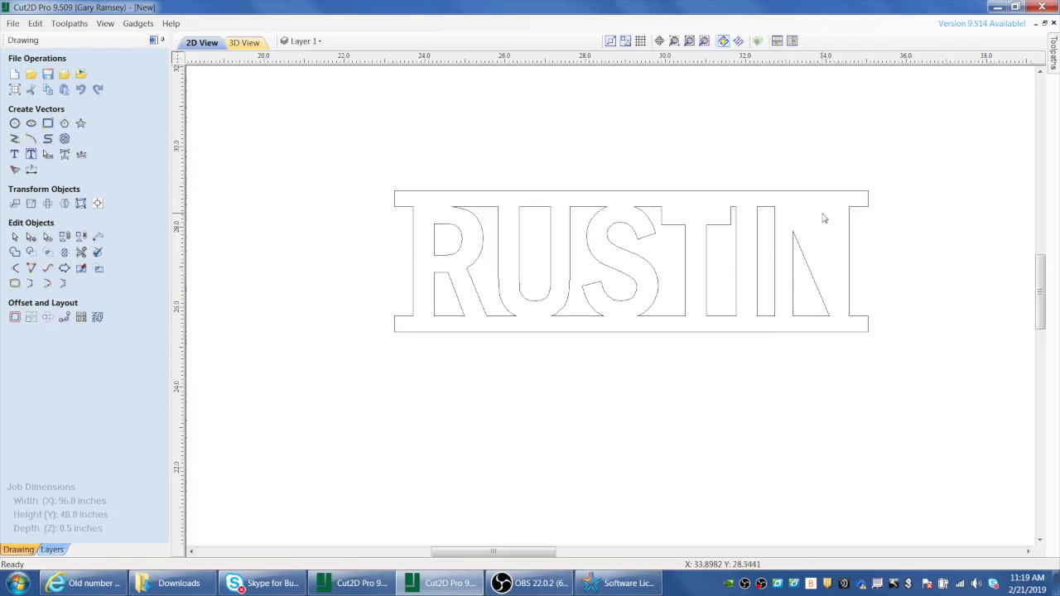
click(35, 23)
click(43, 39)
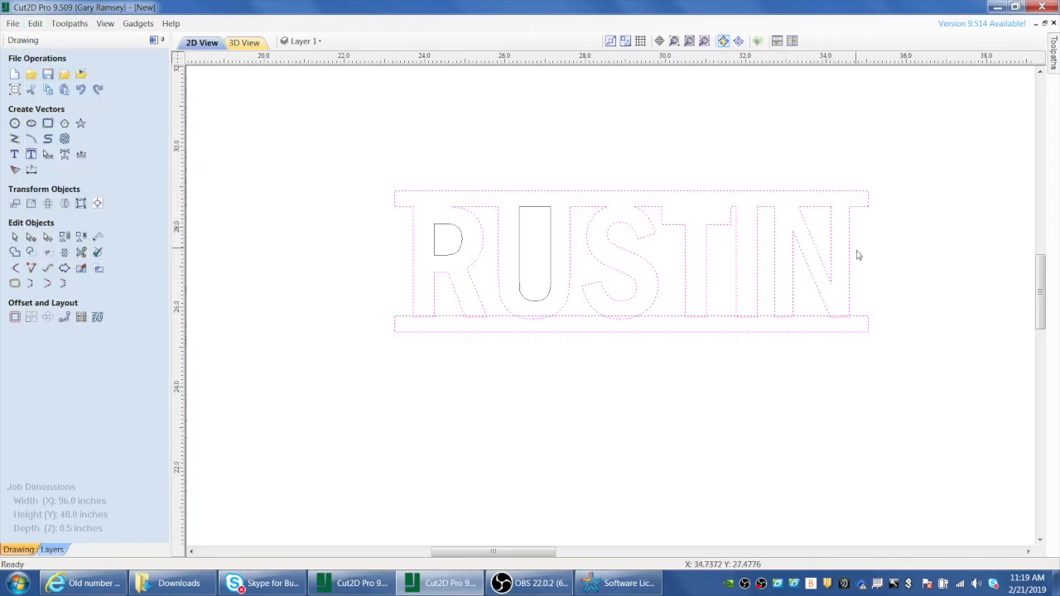
Exclude the N's upper triangle as well and weld the base bar to the joined letters
shift+click(817, 211)
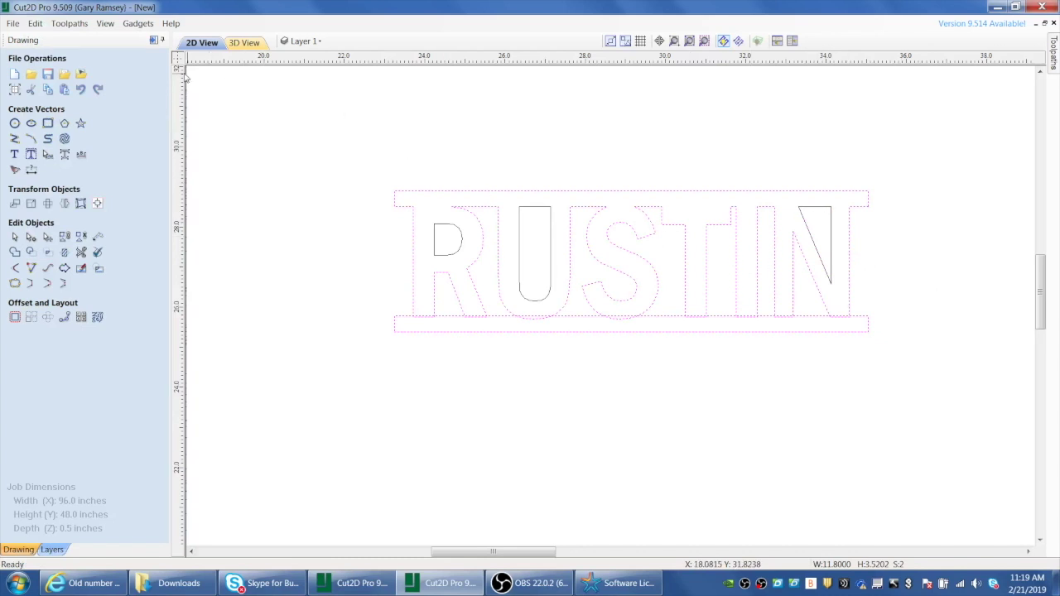
click(16, 252)
click(675, 381)
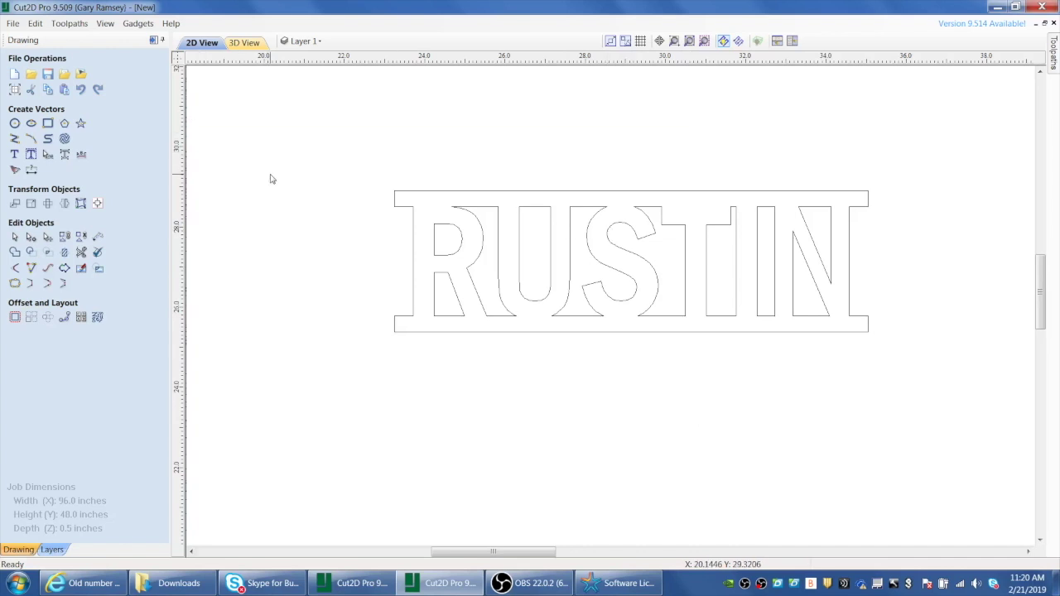
Undo the welds back to the separate letters and bars, and delete both the base bar and the upper bar
key(ctrl+z)
click(213, 176)
click(501, 320)
key(Delete)
click(520, 191)
key(Delete)
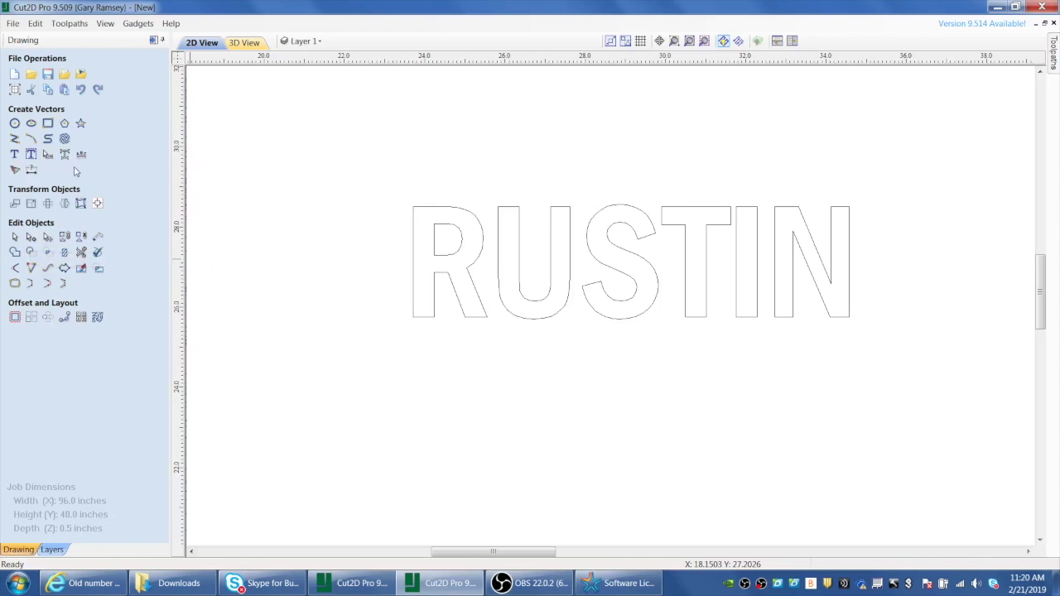
Draw an 11.5 by 3.6 inch rectangle around the lettering with 0.25-inch radiused external corners, and enlarge it to about 13.6 by 4.26 inches
click(47, 123)
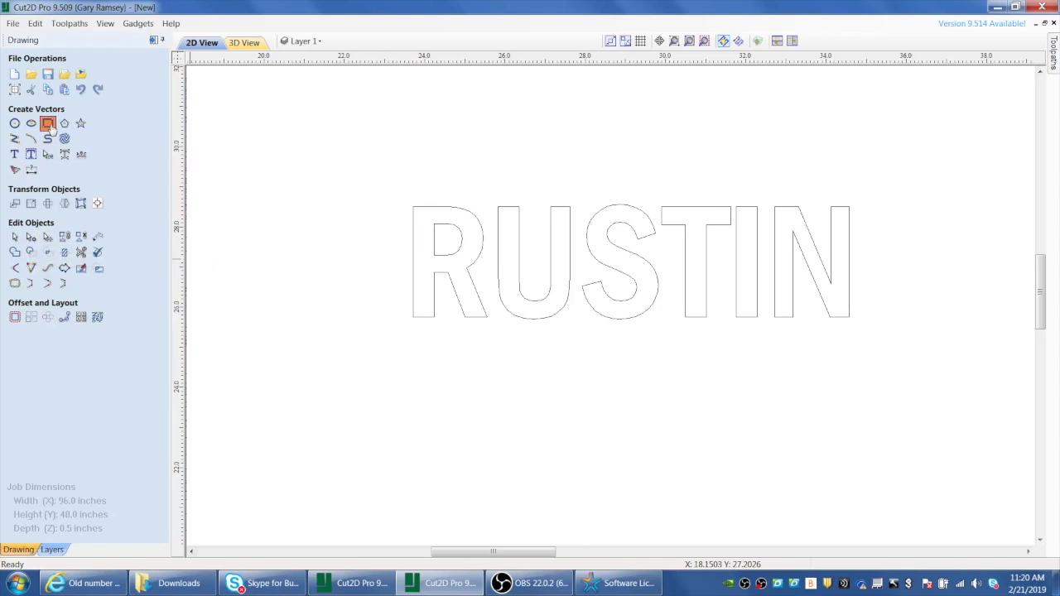
drag(403, 192, 863, 335)
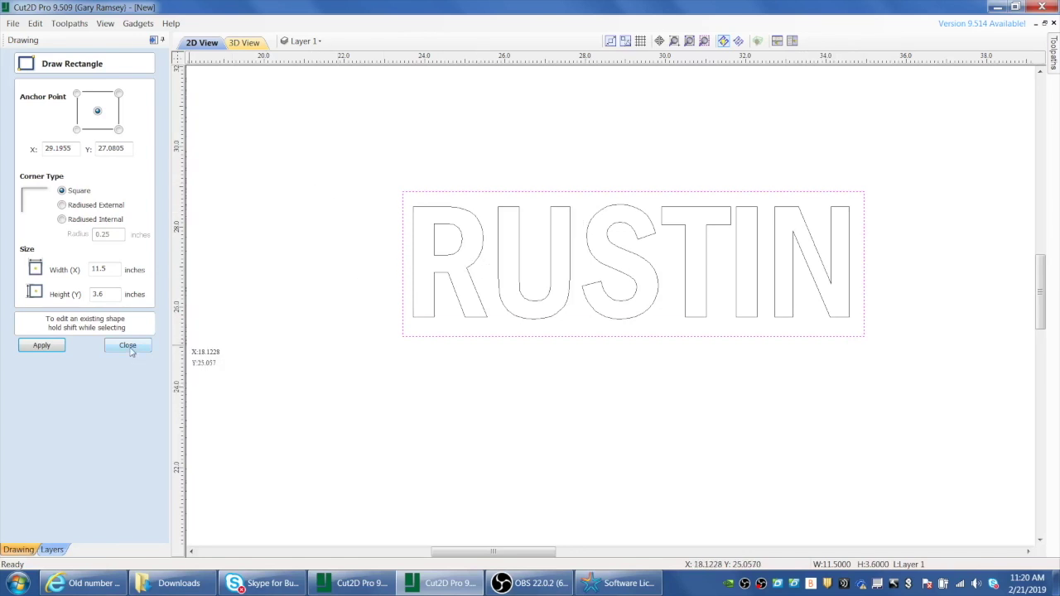
click(64, 207)
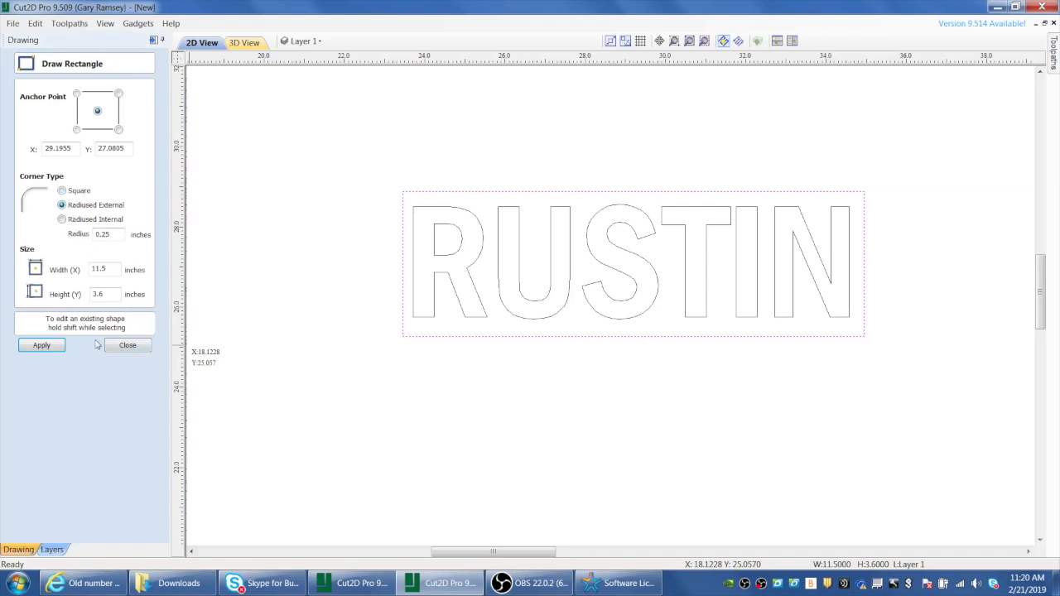
click(44, 352)
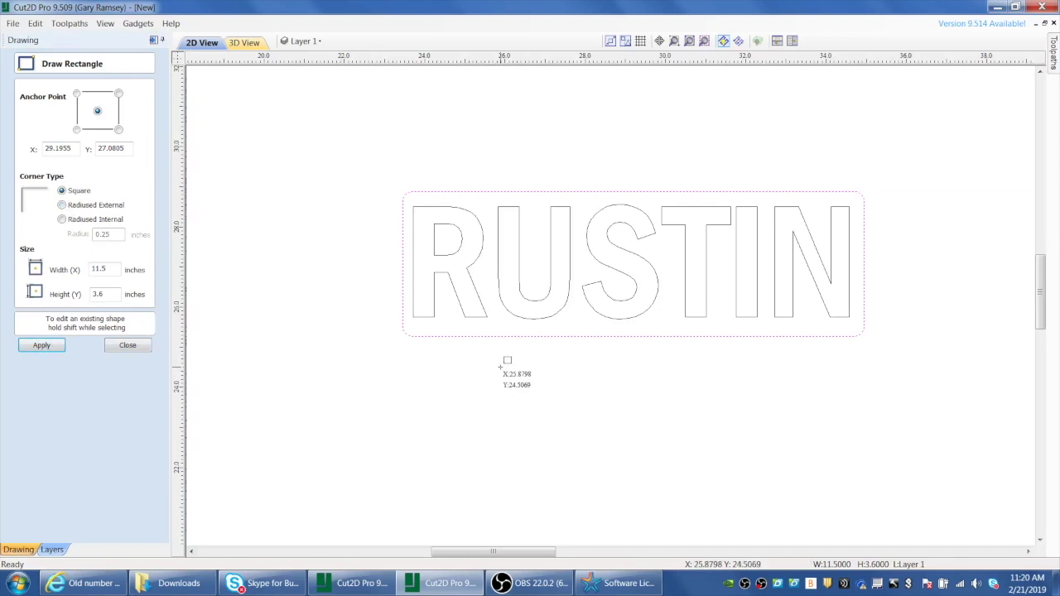
click(128, 345)
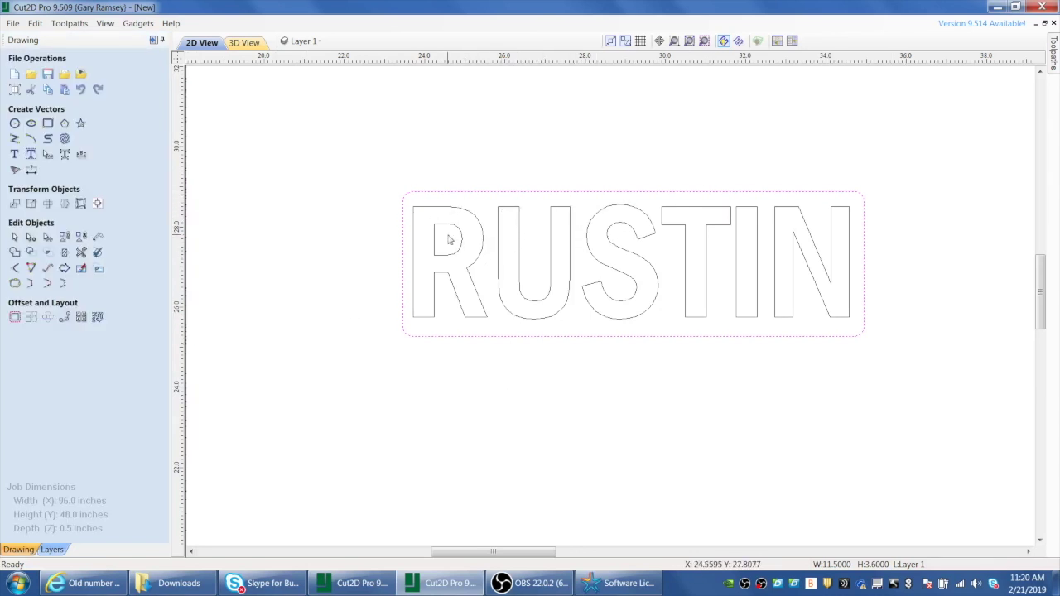
click(496, 195)
drag(398, 186, 859, 329)
Check from the lettering's grouping options whether the letters form a single group
click(469, 217)
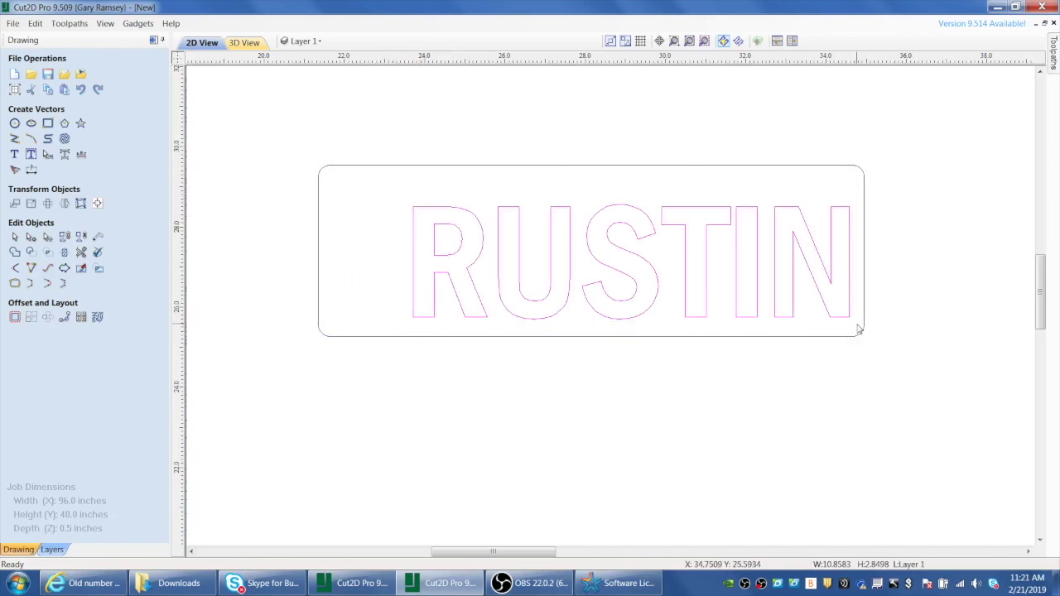
right_click(642, 266)
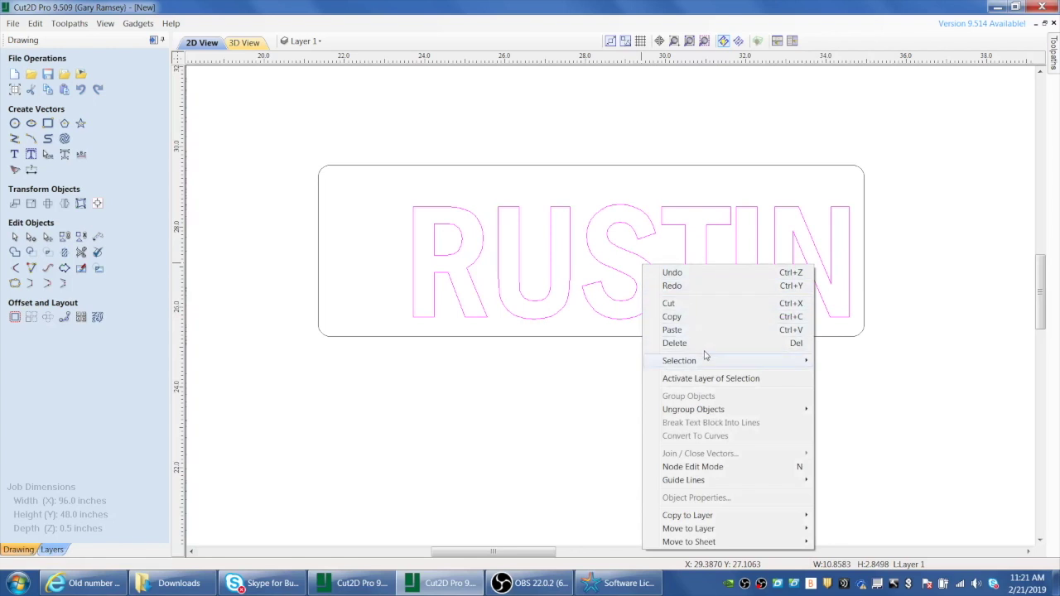
click(501, 246)
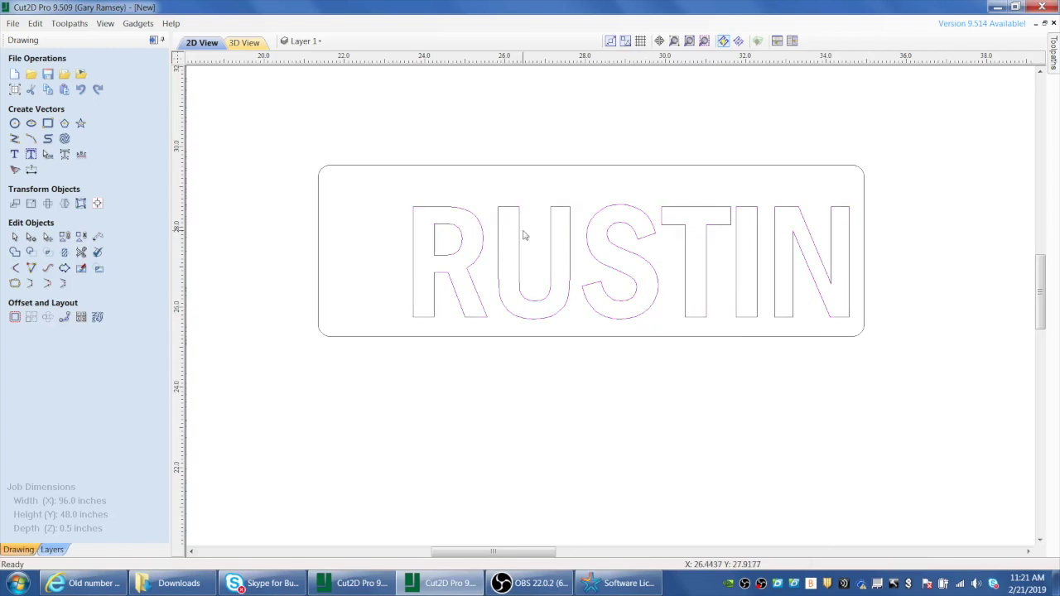
click(520, 236)
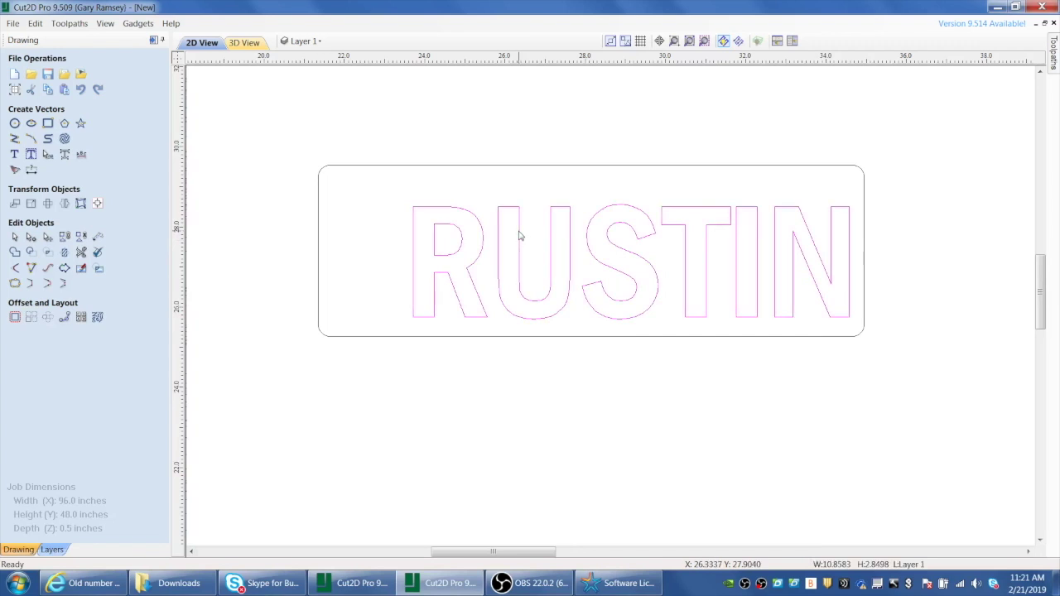
right_click(520, 236)
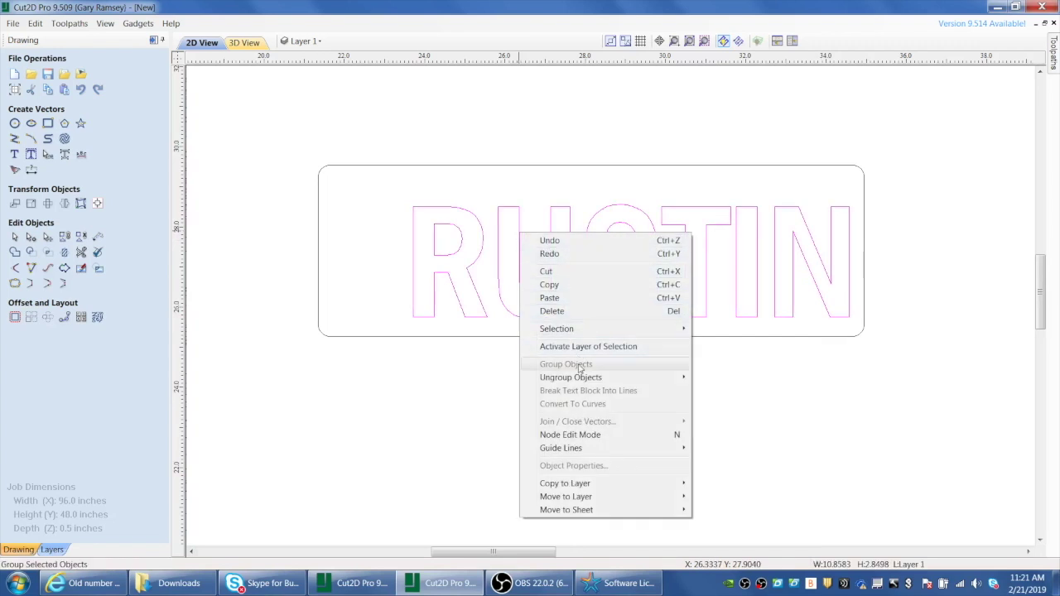
mouse_move(584, 377)
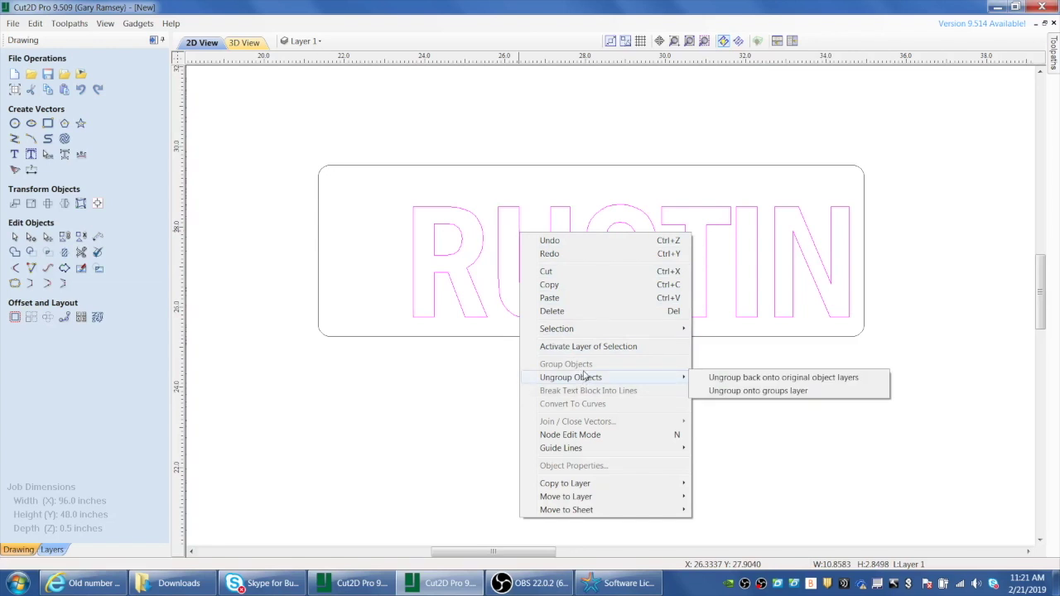
click(467, 235)
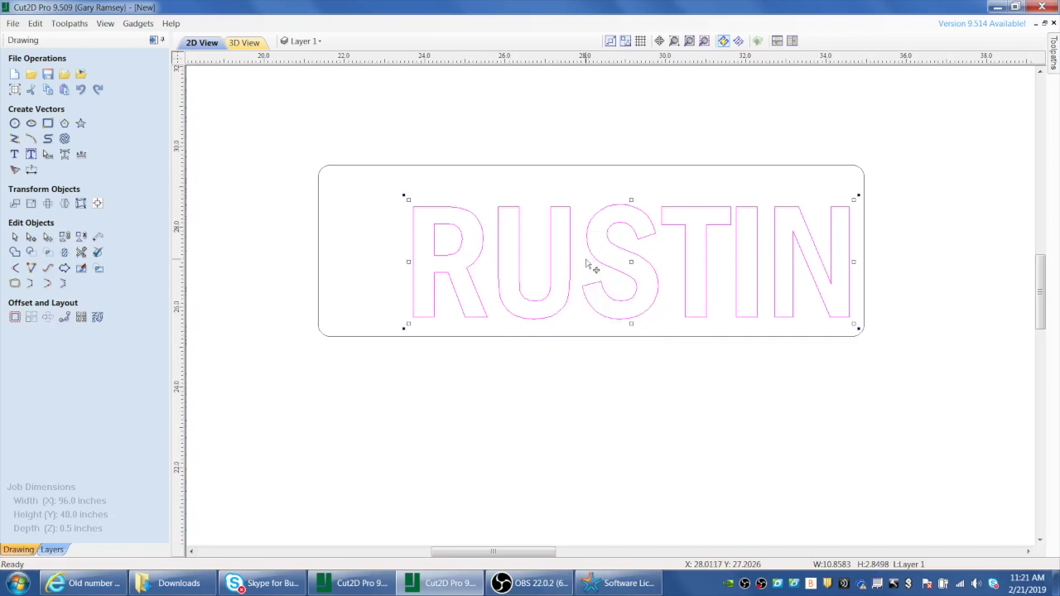
Center the lettering horizontally and vertically inside the rounded rectangle, using the rectangle as the alignment reference
shift+click(564, 167)
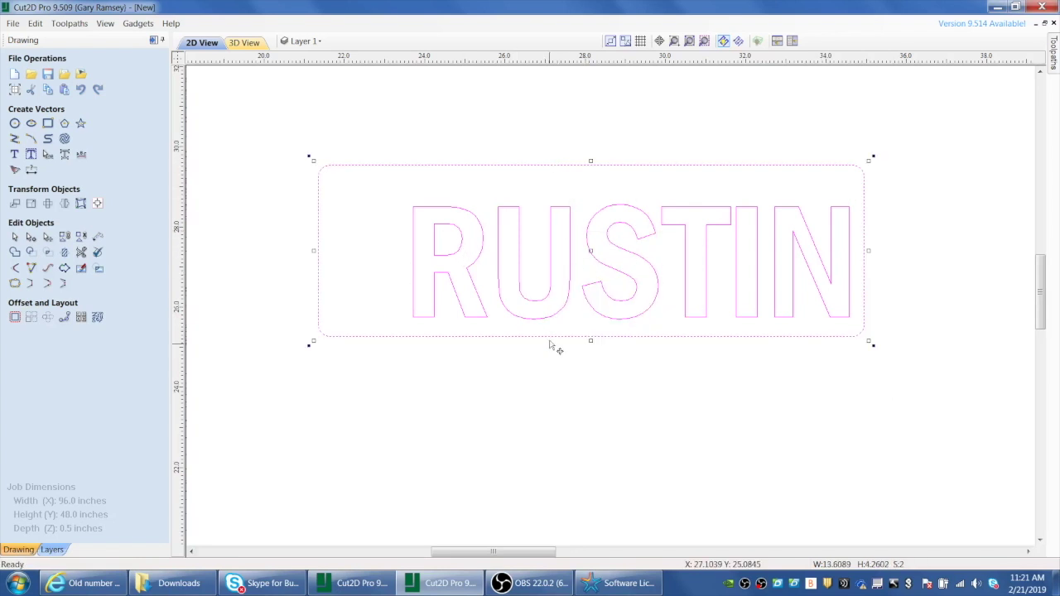
click(97, 204)
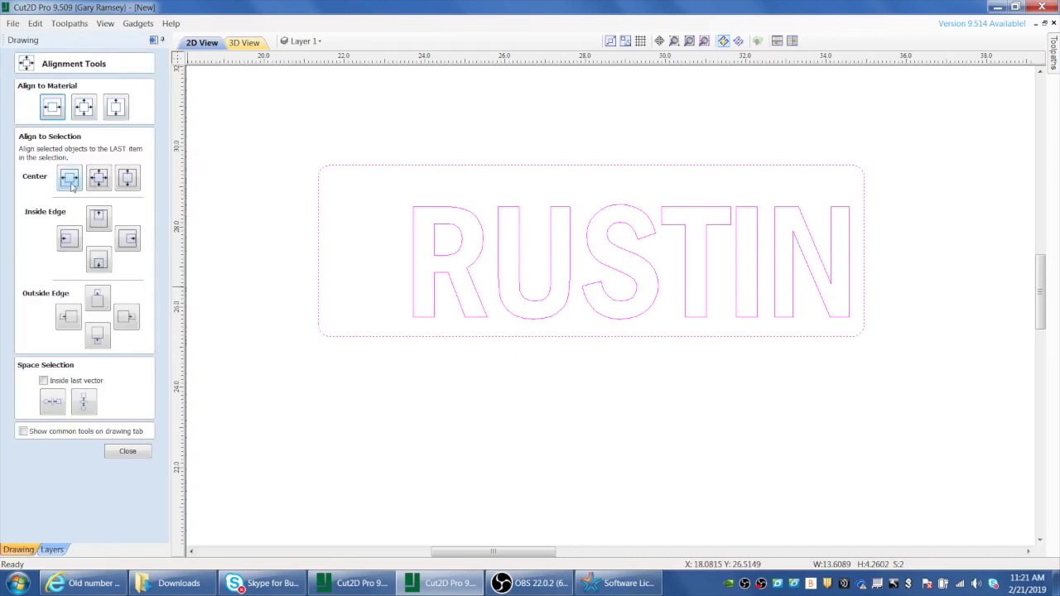
click(72, 184)
click(130, 180)
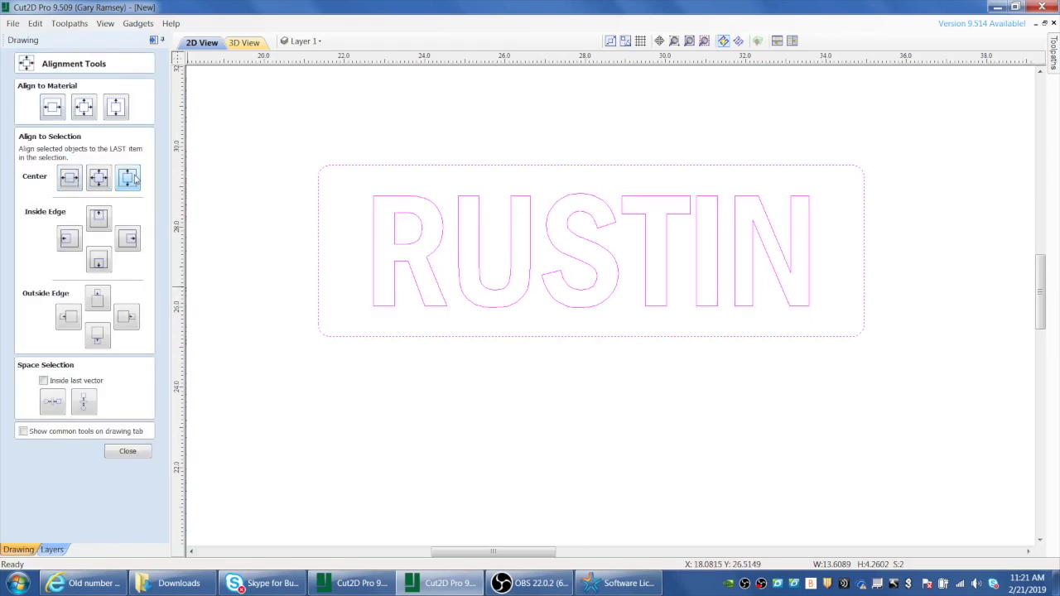
click(472, 350)
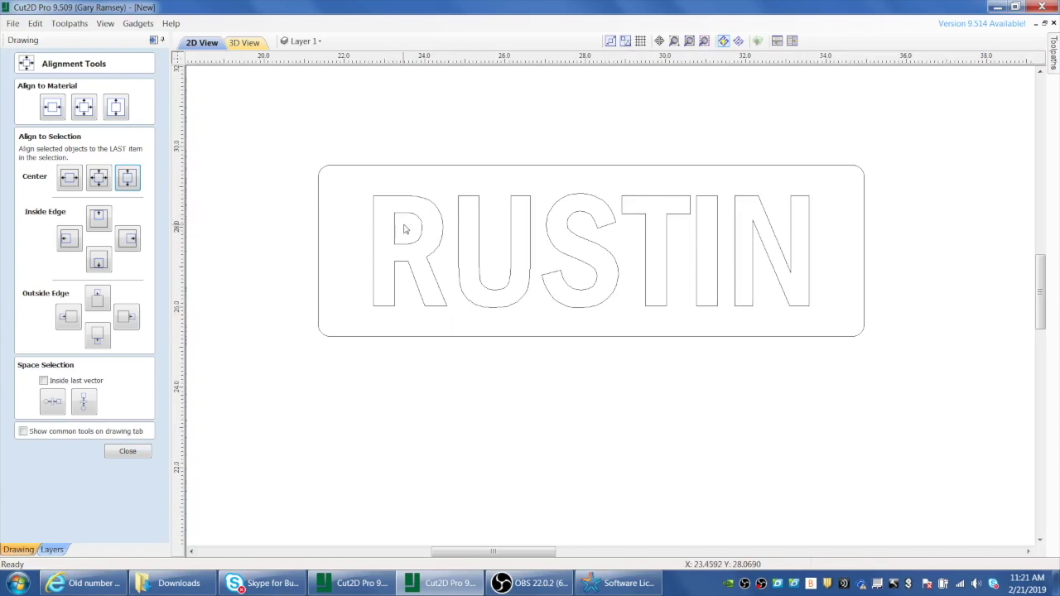
click(136, 454)
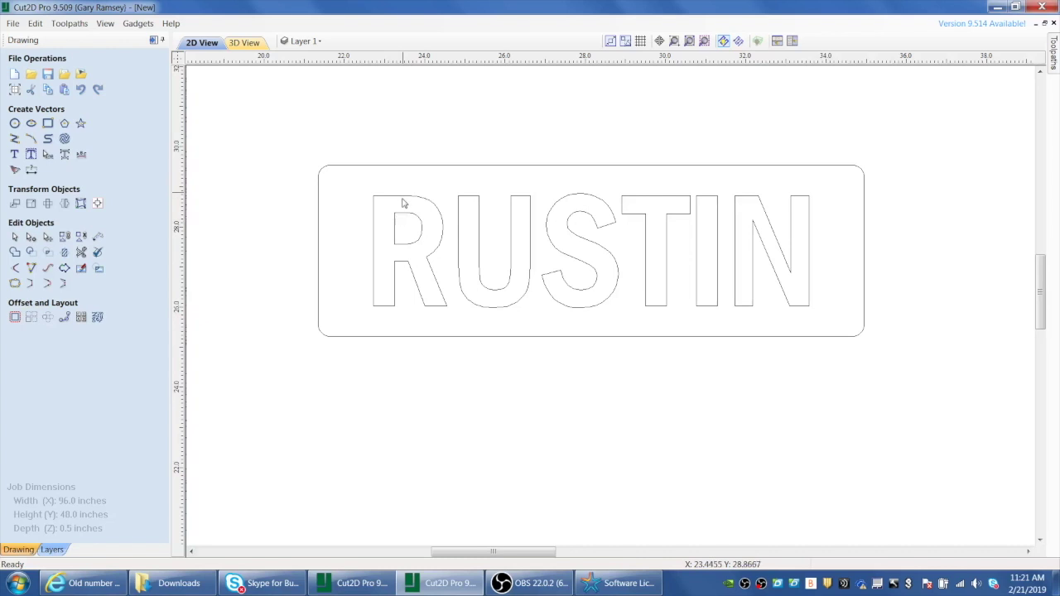
Draw a square-cornered rectangle 0.7 inches wide and 0.12 inches high across the R's stem, overlapping its inner opening near the upper edge
click(47, 122)
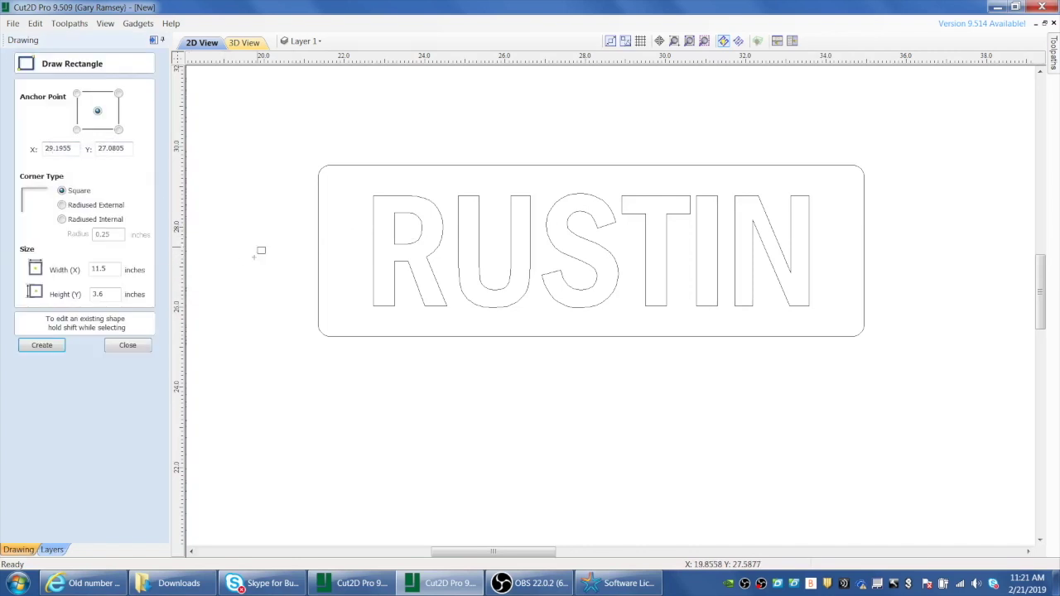
drag(372, 213, 402, 221)
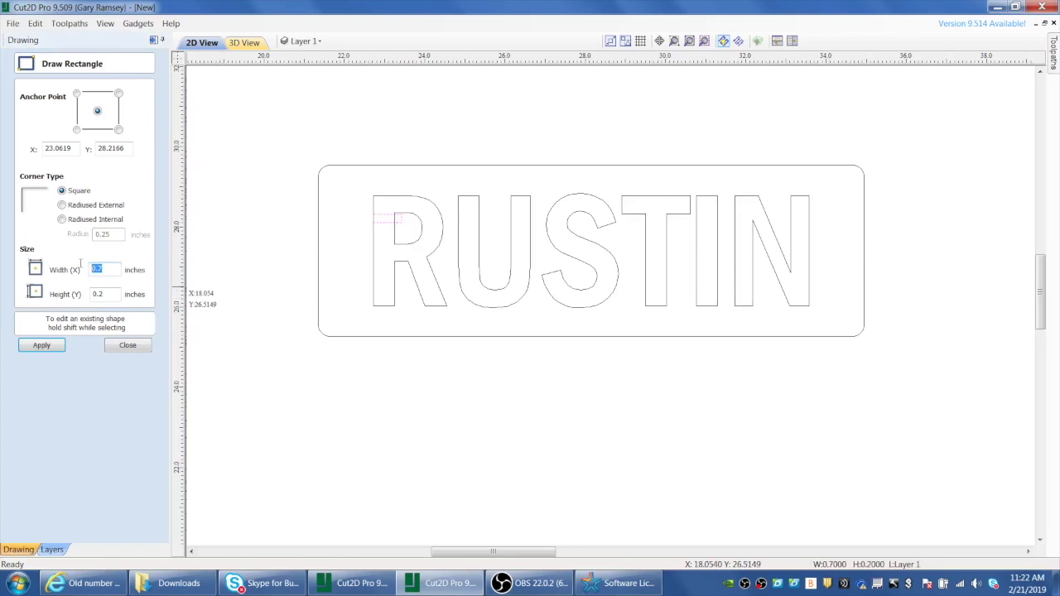
key(Tab)
text(.12)
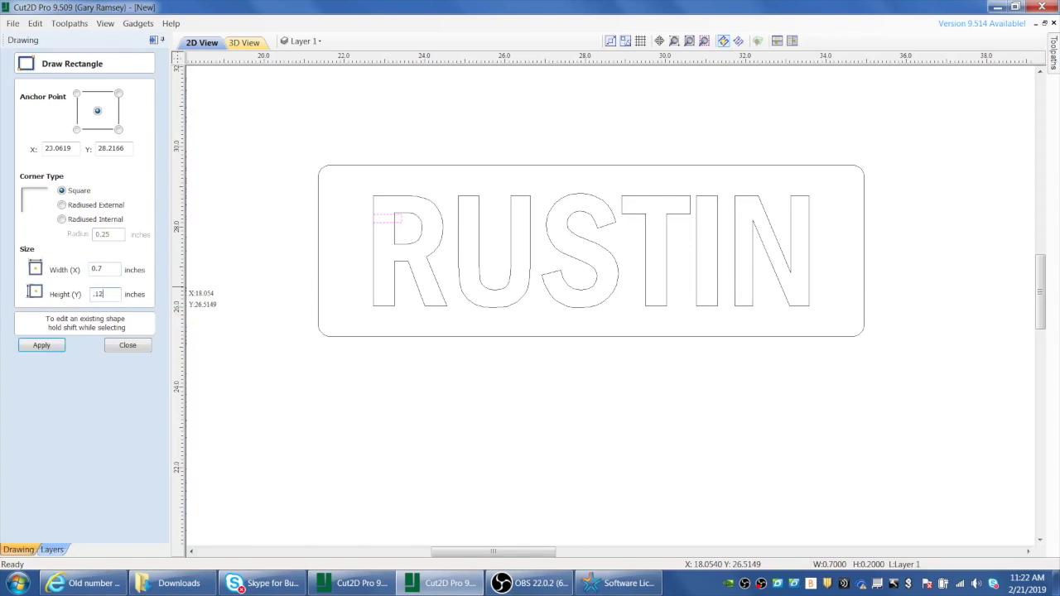
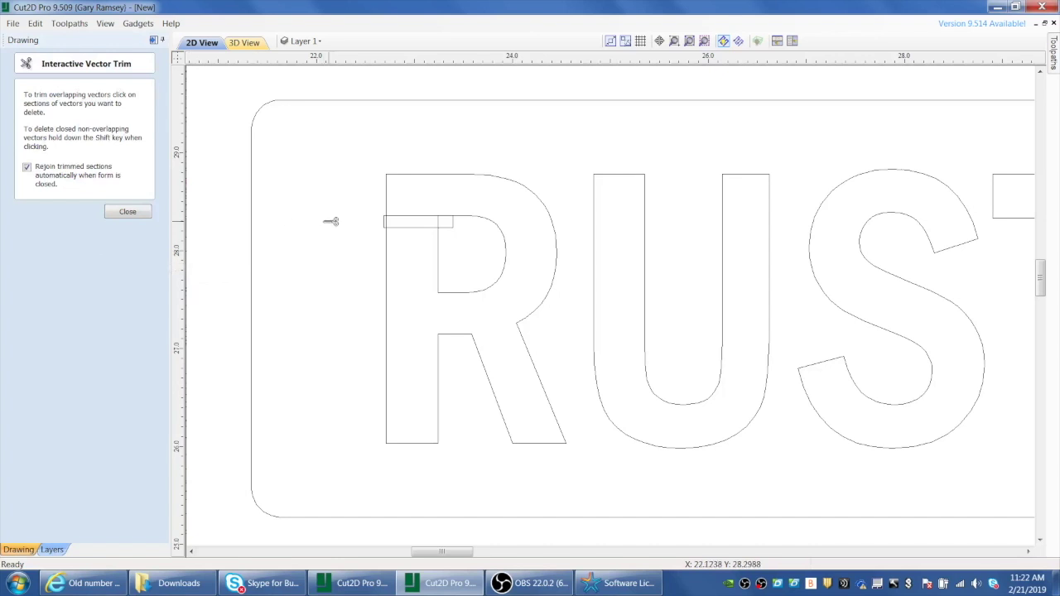
scroll(385, 225, up, 4)
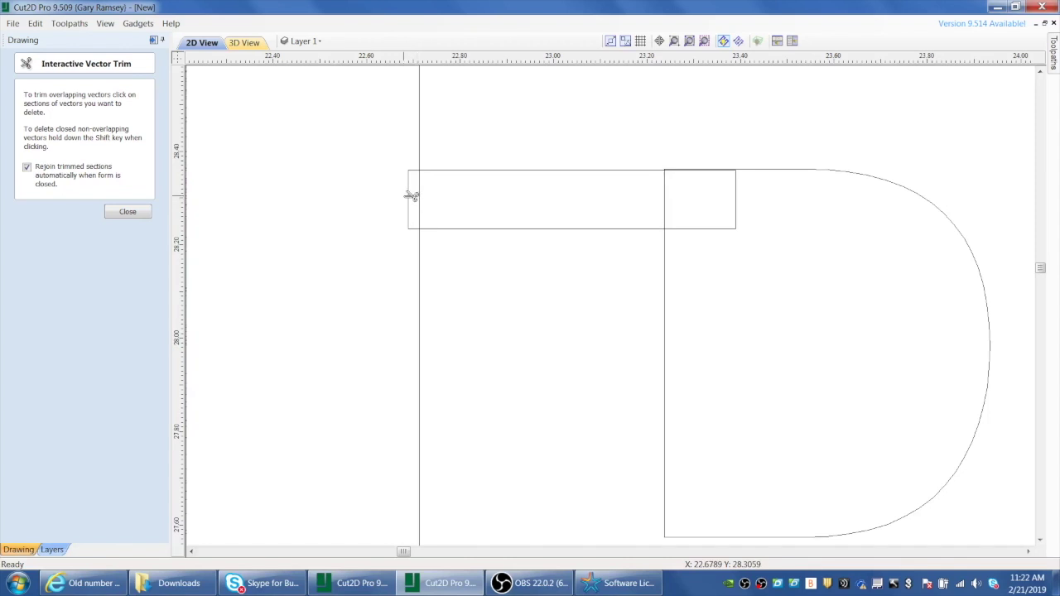
scroll(412, 186, up, 2)
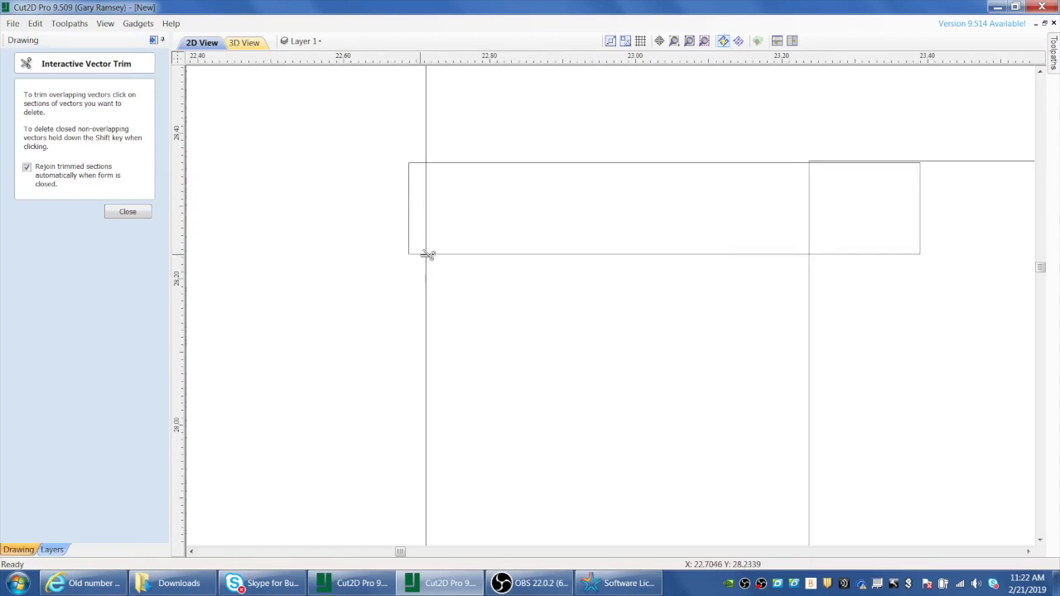
scroll(424, 254, down, 5)
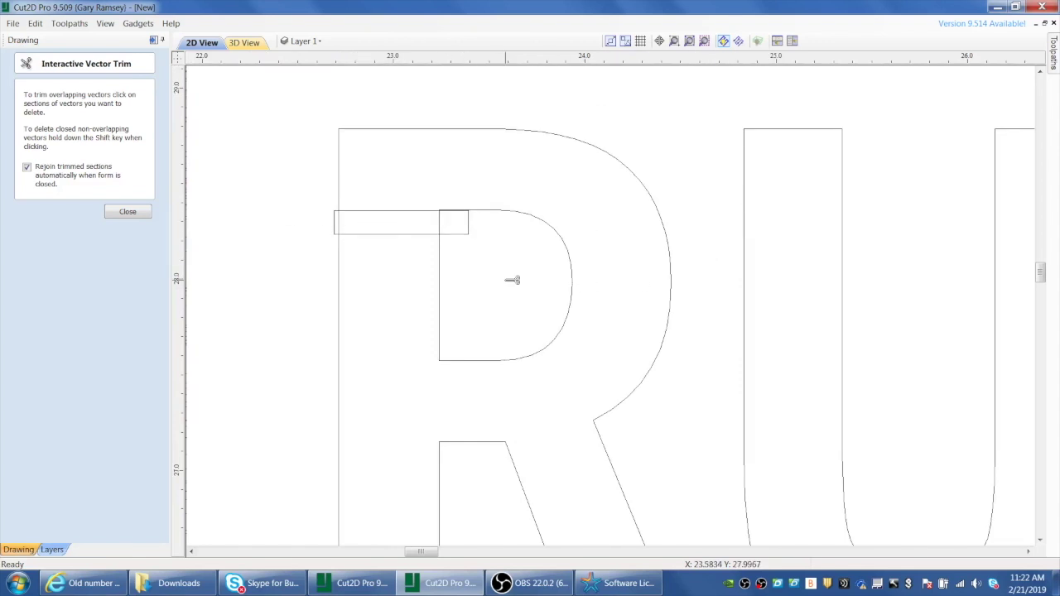
scroll(512, 280, down, 3)
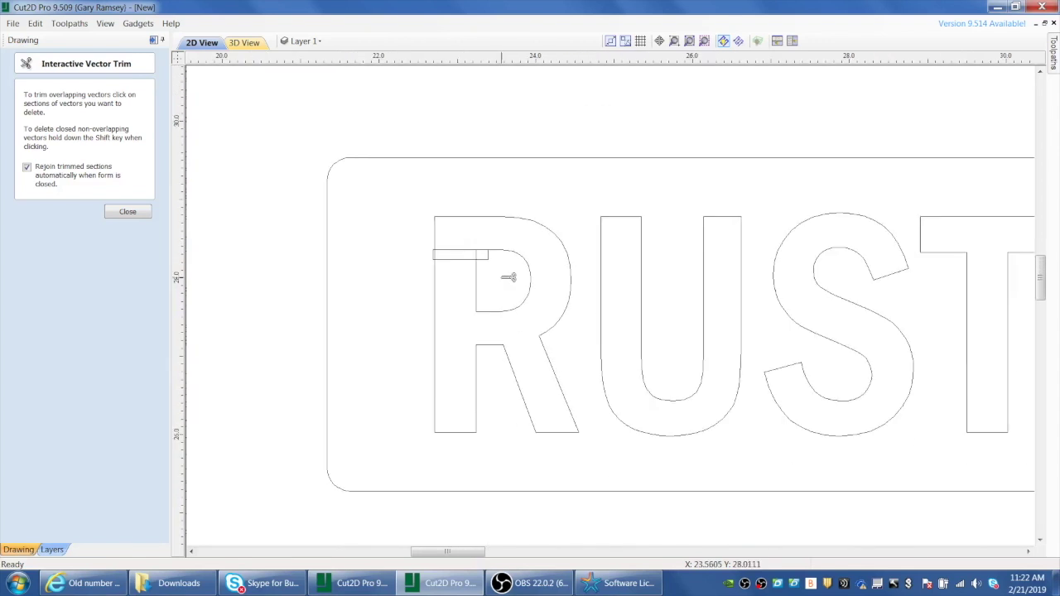
click(146, 213)
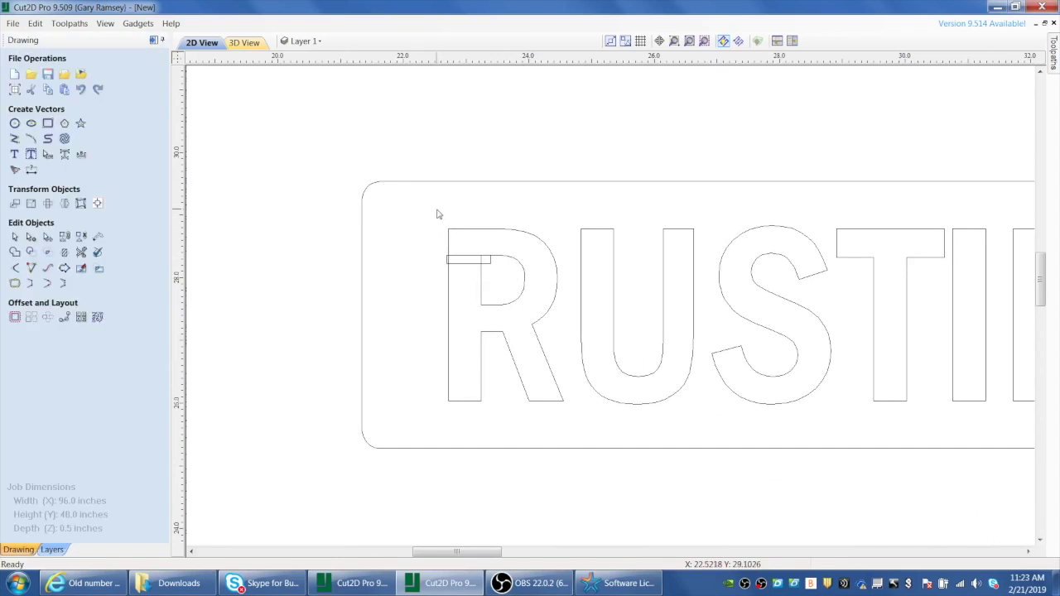
Ungroup the lettering into separate letter outlines
click(488, 237)
right_click(488, 238)
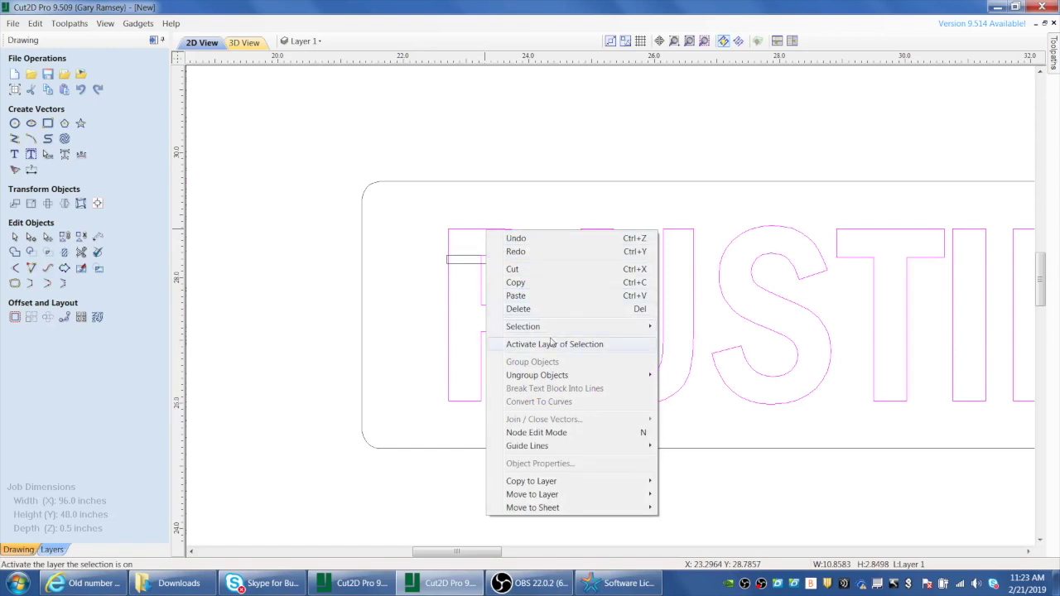
click(694, 379)
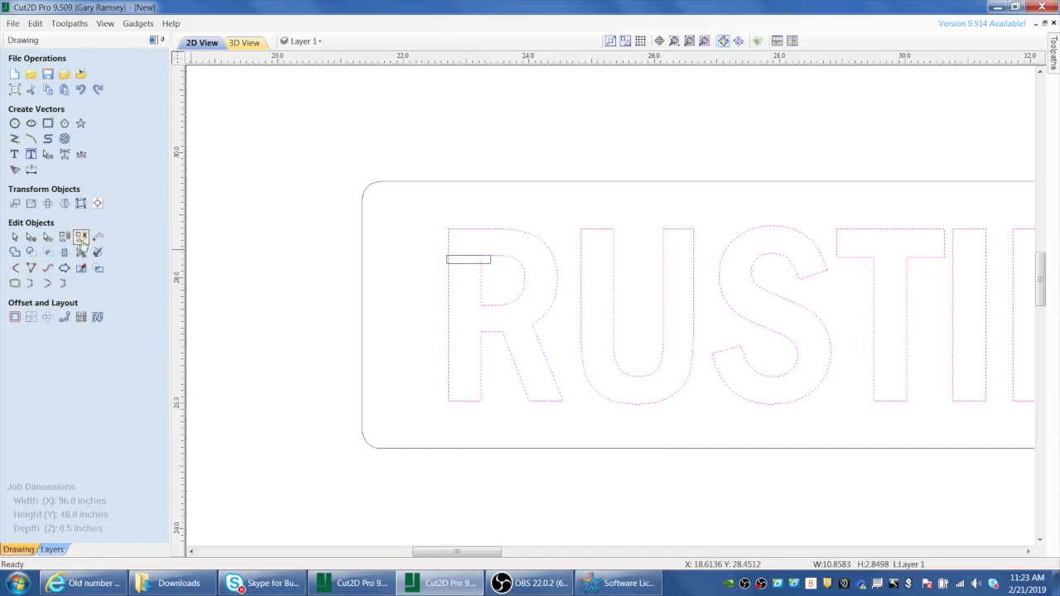
Trim the overlapping segments of the small rectangle and the R, leaving an open bridge from the plate through the stem to the inner opening
click(80, 252)
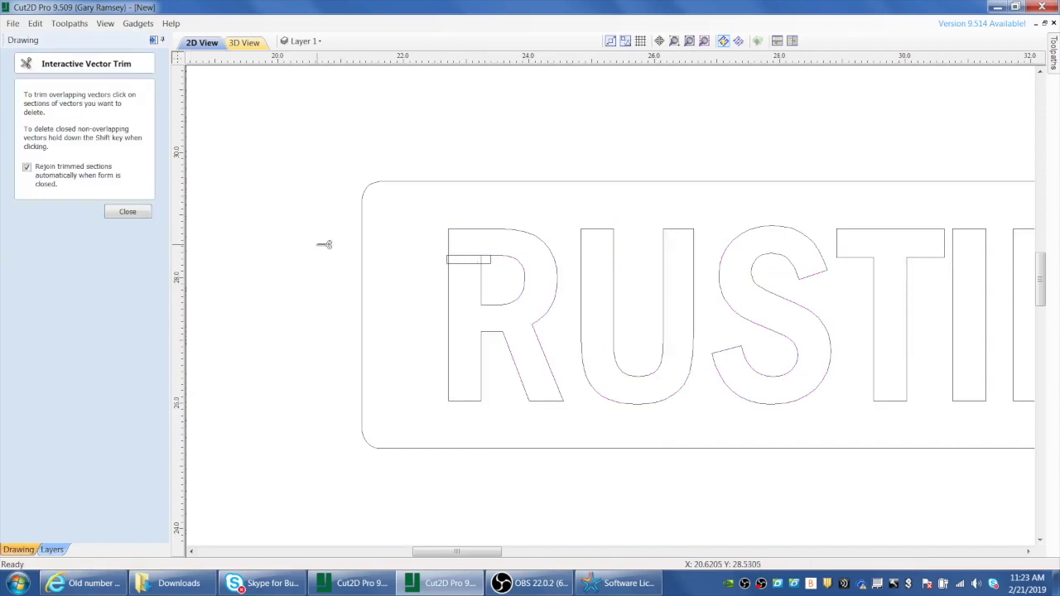
scroll(479, 260, up, 3)
scroll(480, 260, up, 1)
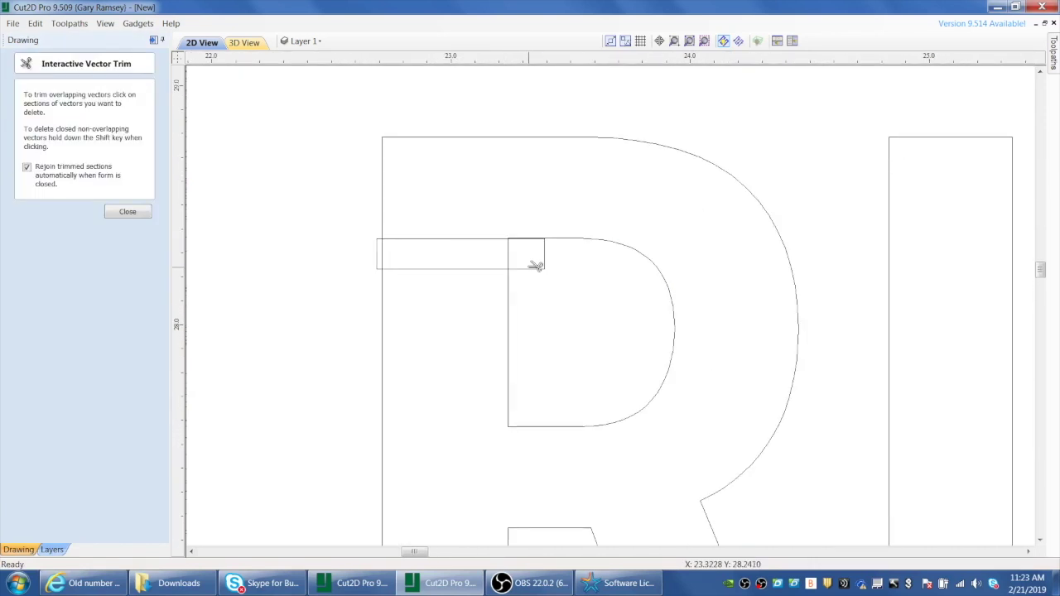
click(379, 261)
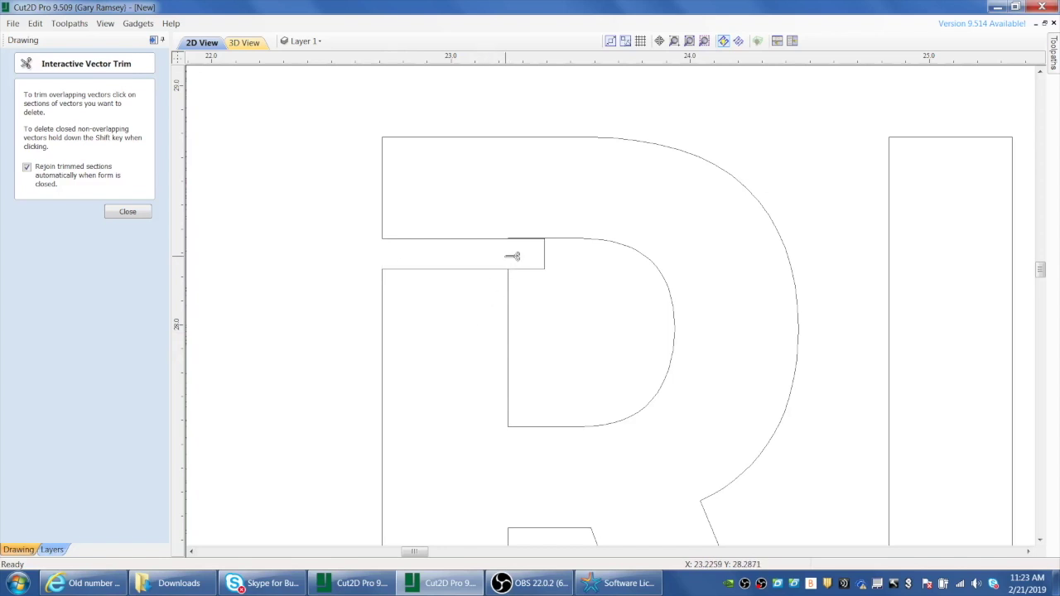
click(545, 255)
scroll(548, 255, up, 8)
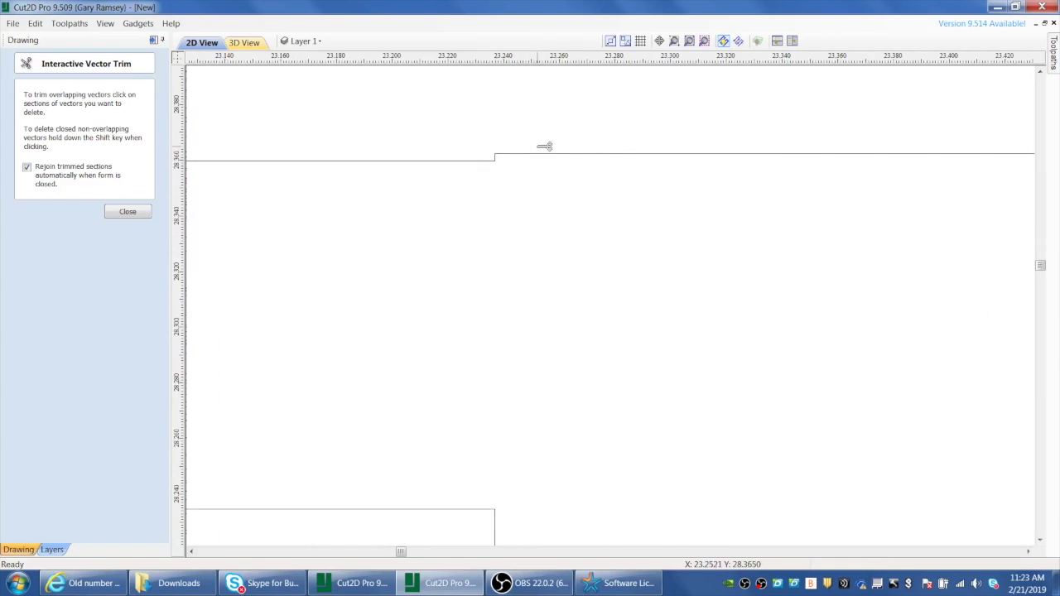
scroll(544, 147, down, 5)
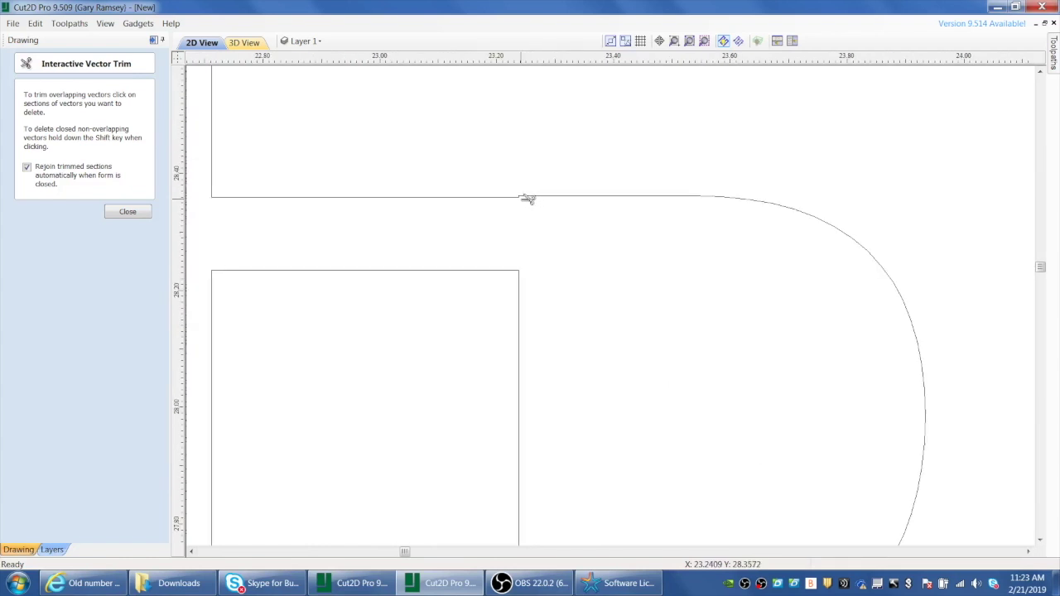
scroll(527, 199, down, 3)
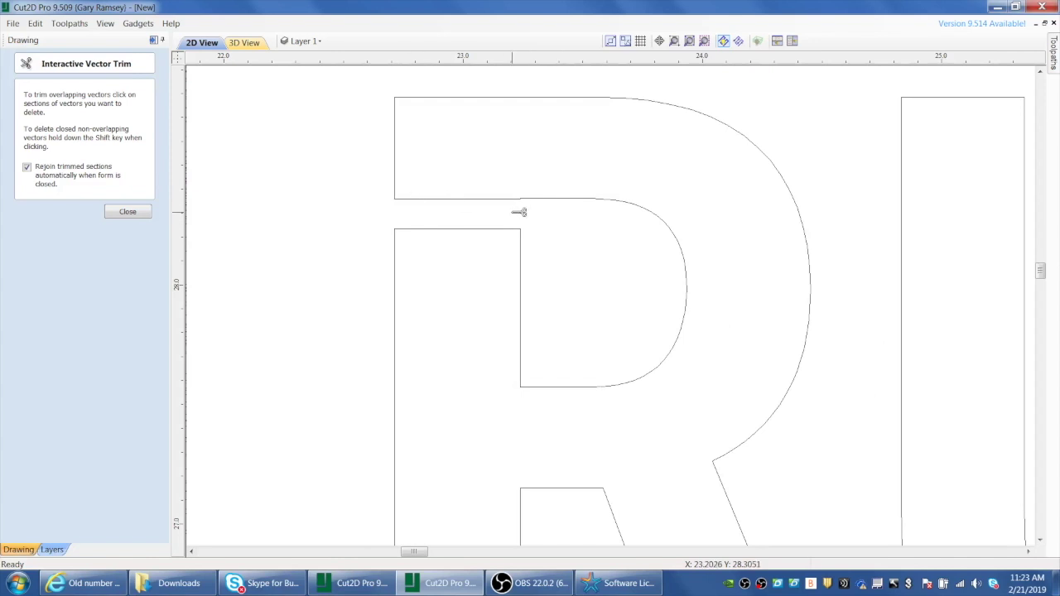
scroll(518, 212, down, 7)
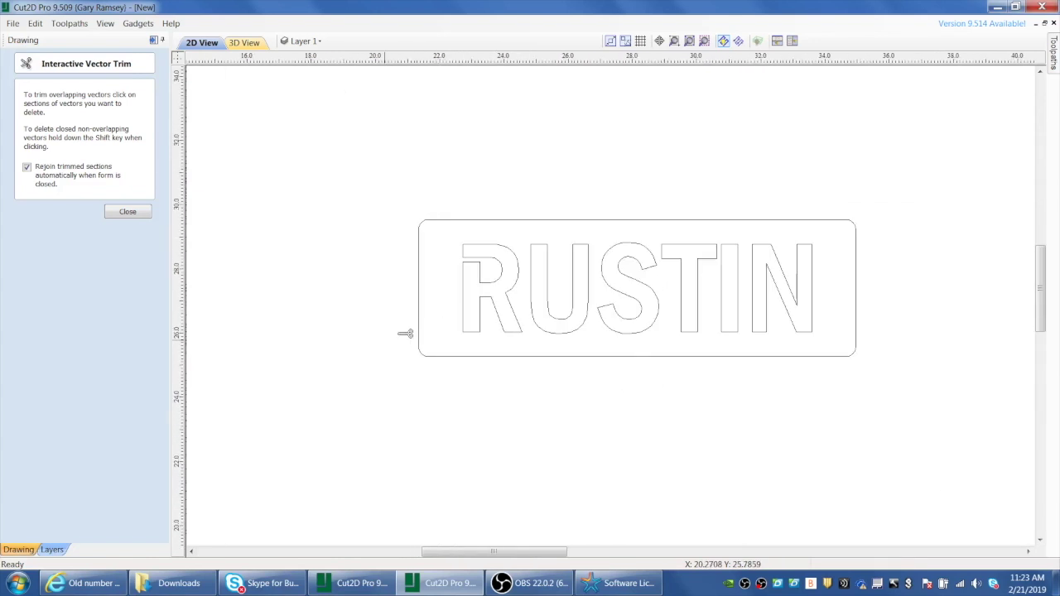
scroll(378, 350, down, 1)
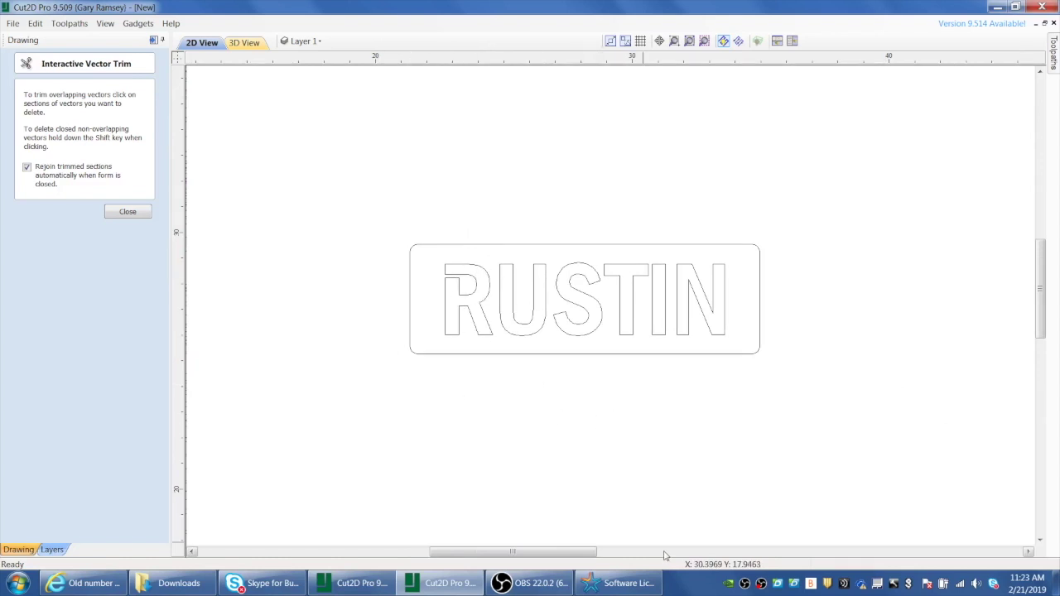
click(131, 212)
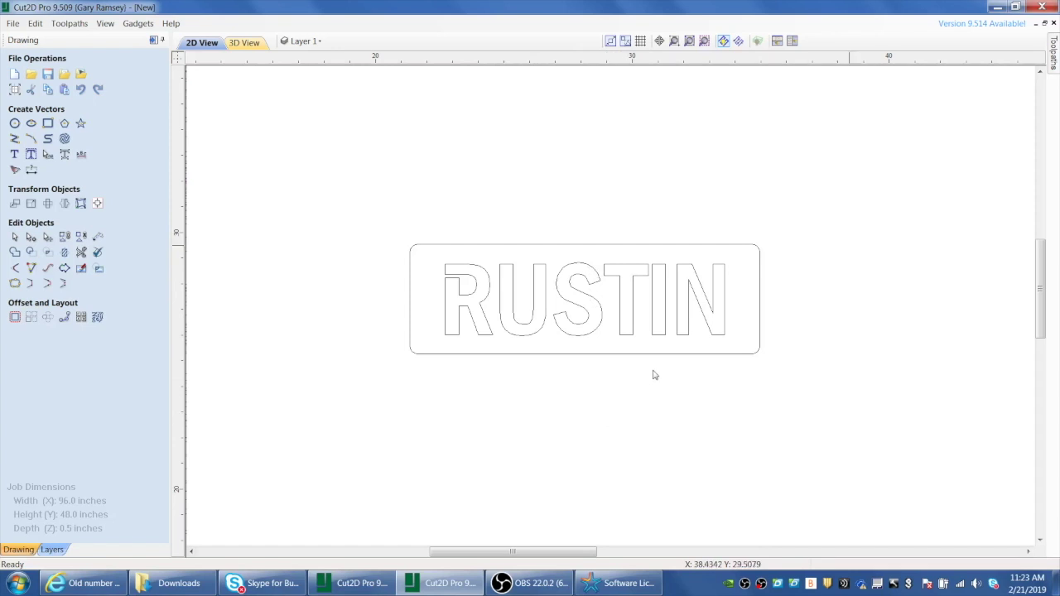
click(534, 583)
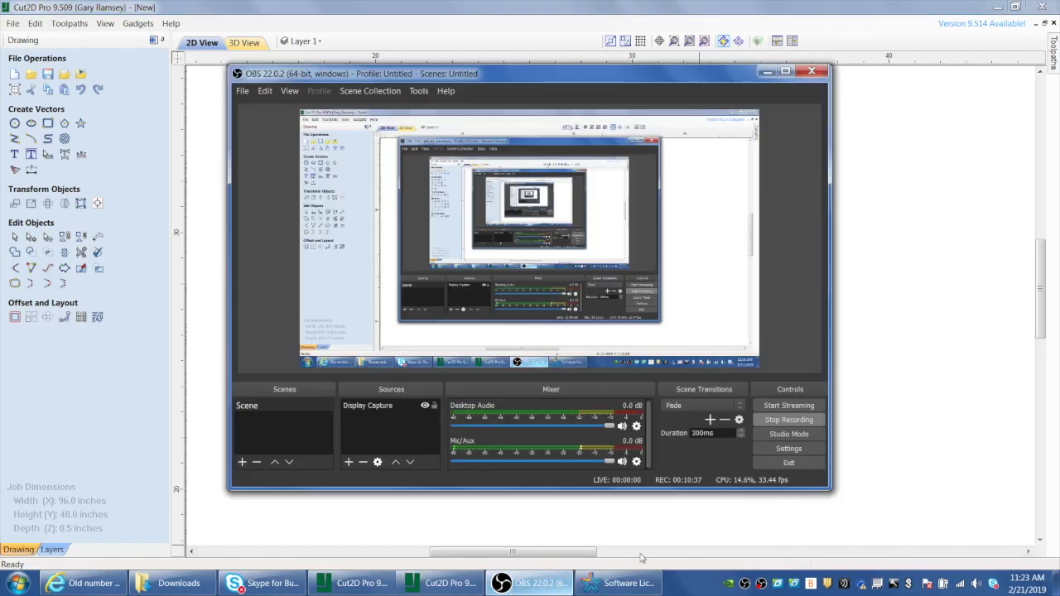